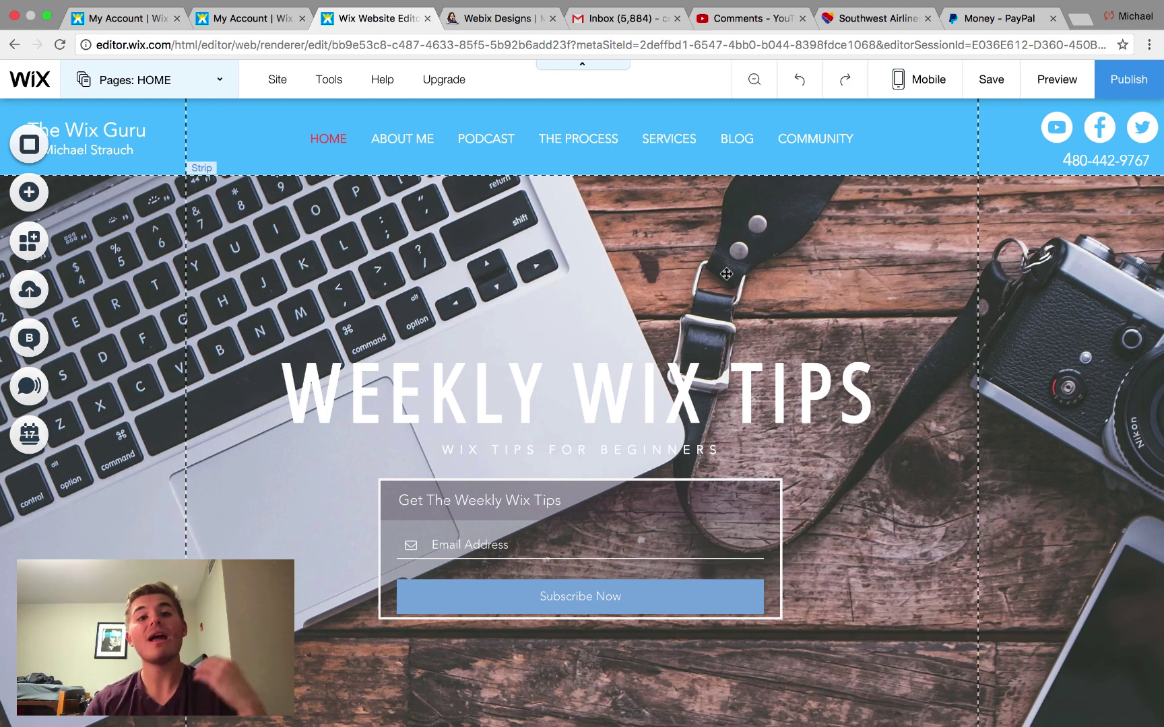
# Open the Schedule A Consultation page for editing and view its list of services
pyautogui.click(171, 86)
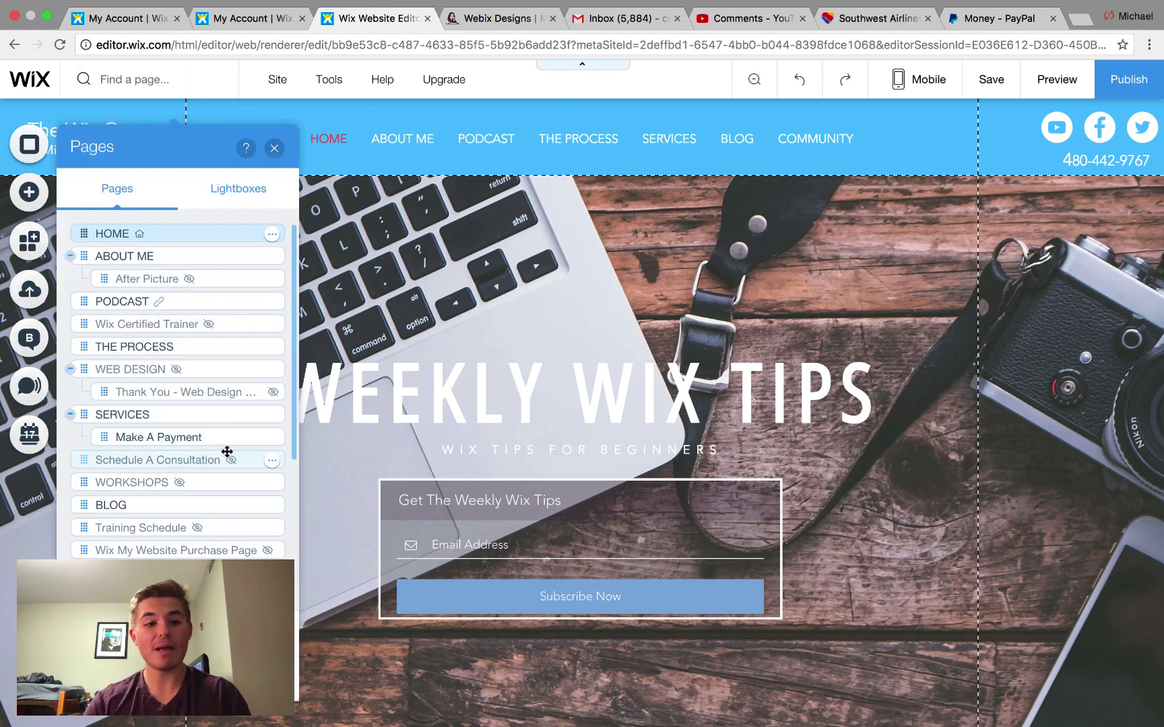
pyautogui.click(191, 458)
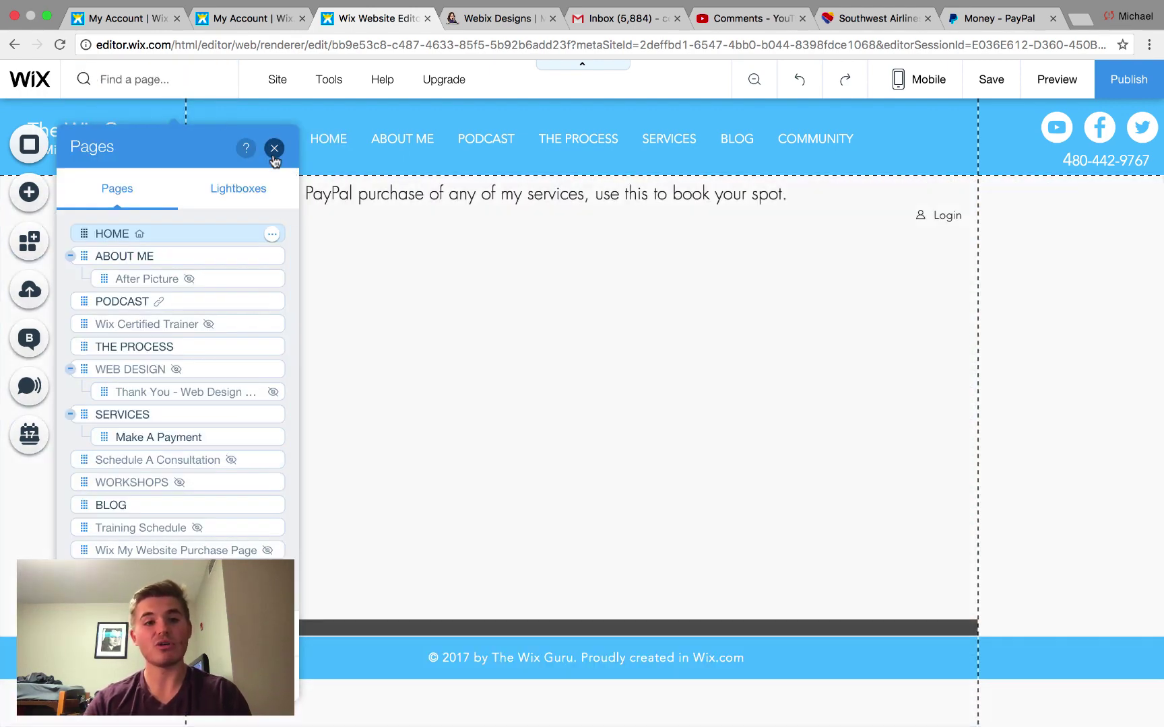
pyautogui.click(274, 149)
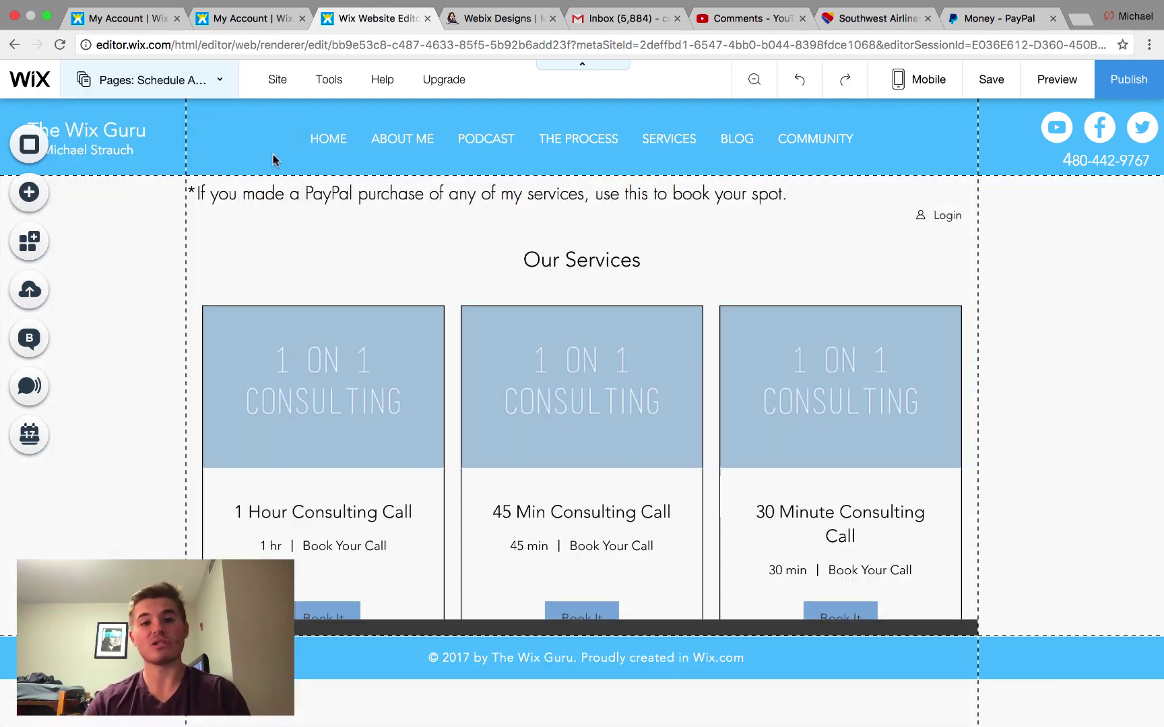
pyautogui.scroll(-2, 781, 290)
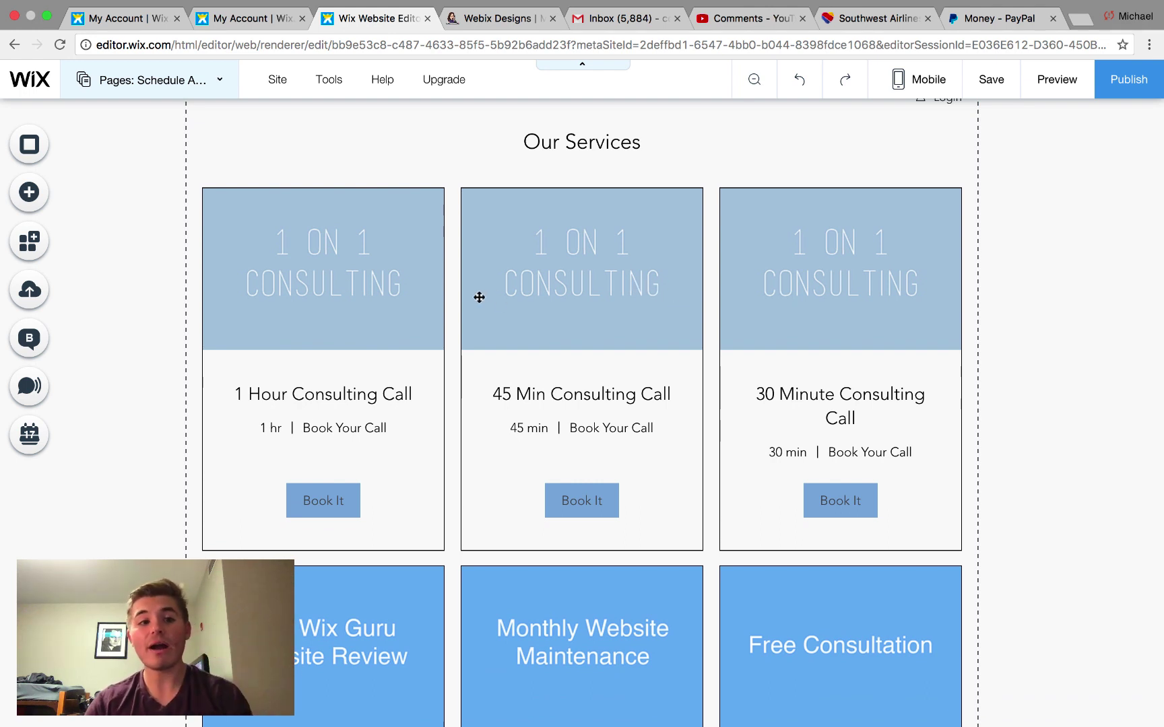
# Search the Wix App Market for "wix bookin", view the Wix Bookings app's overview, and close the market
pyautogui.click(29, 195)
pyautogui.click(29, 241)
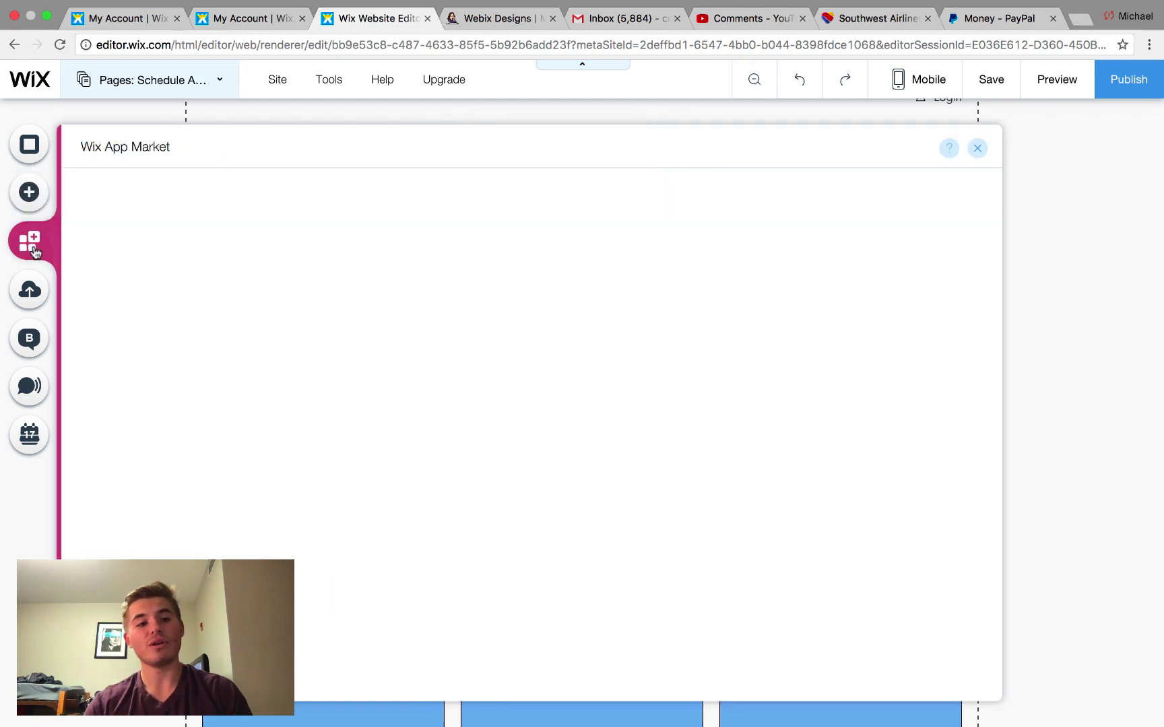
pyautogui.click(774, 200)
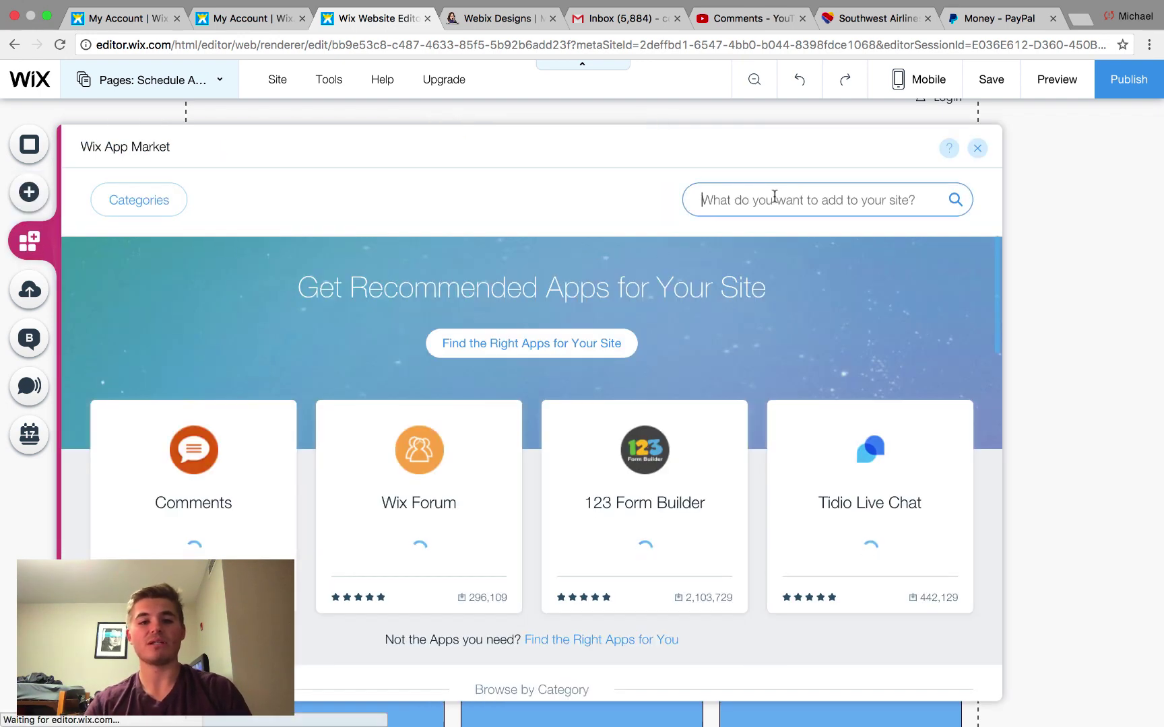
pyautogui.write('wix bookin')
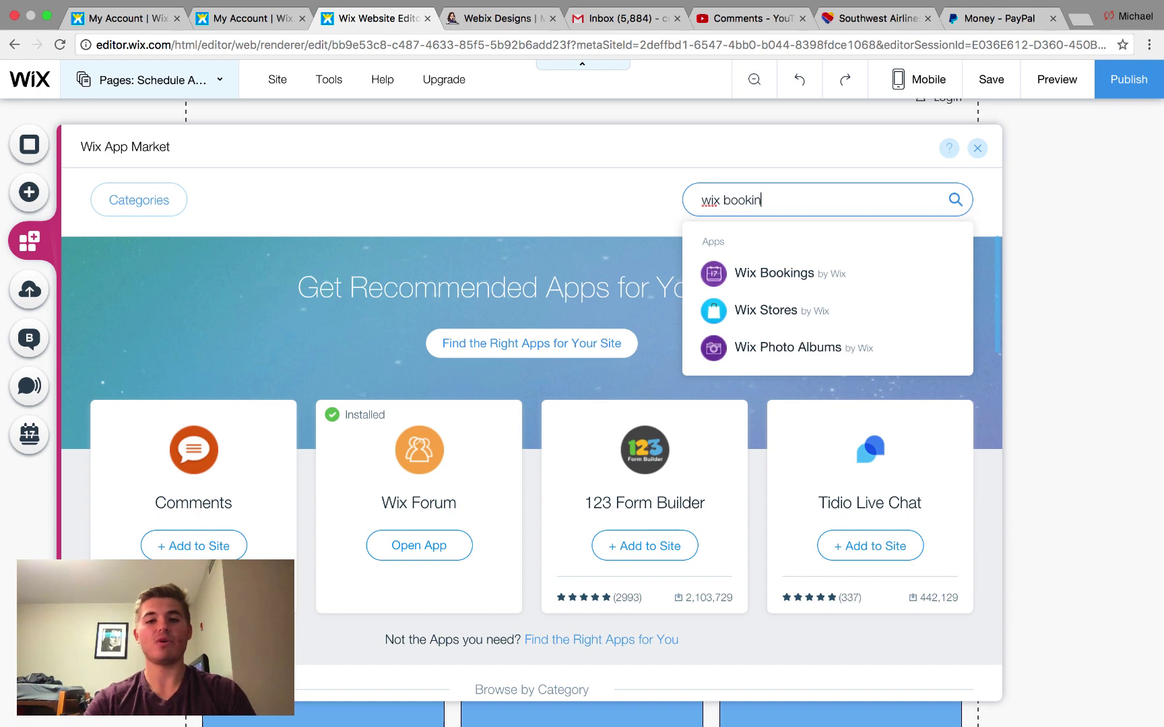
pyautogui.click(826, 278)
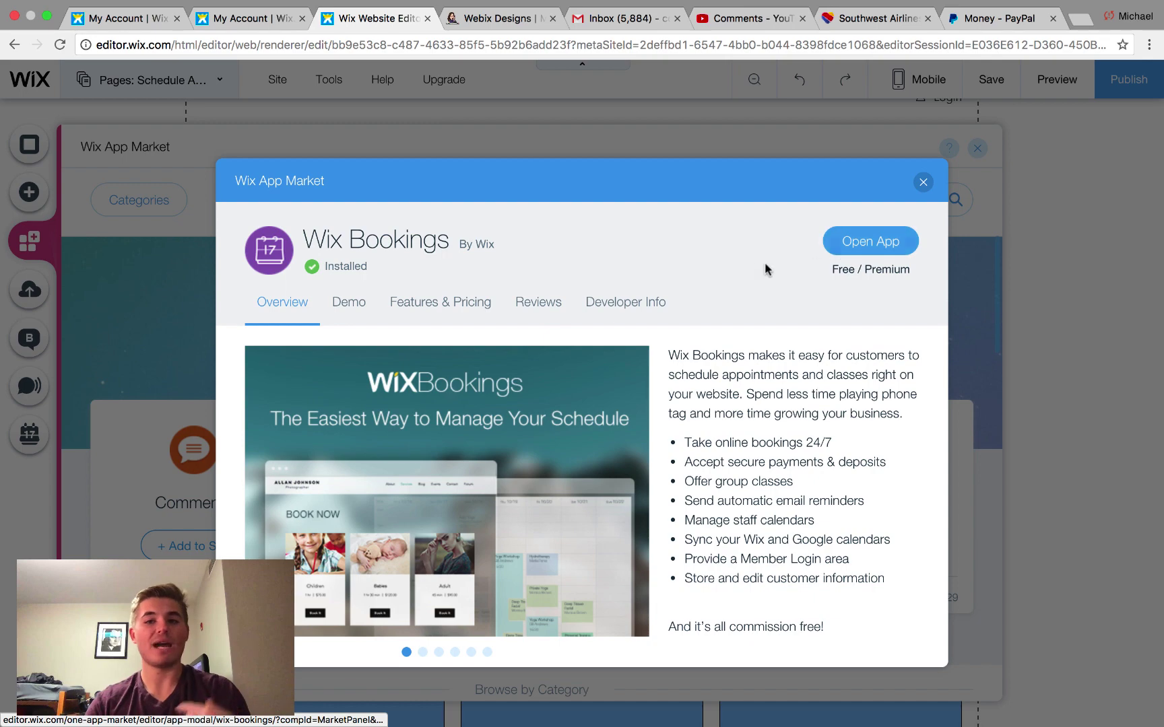
pyautogui.click(922, 182)
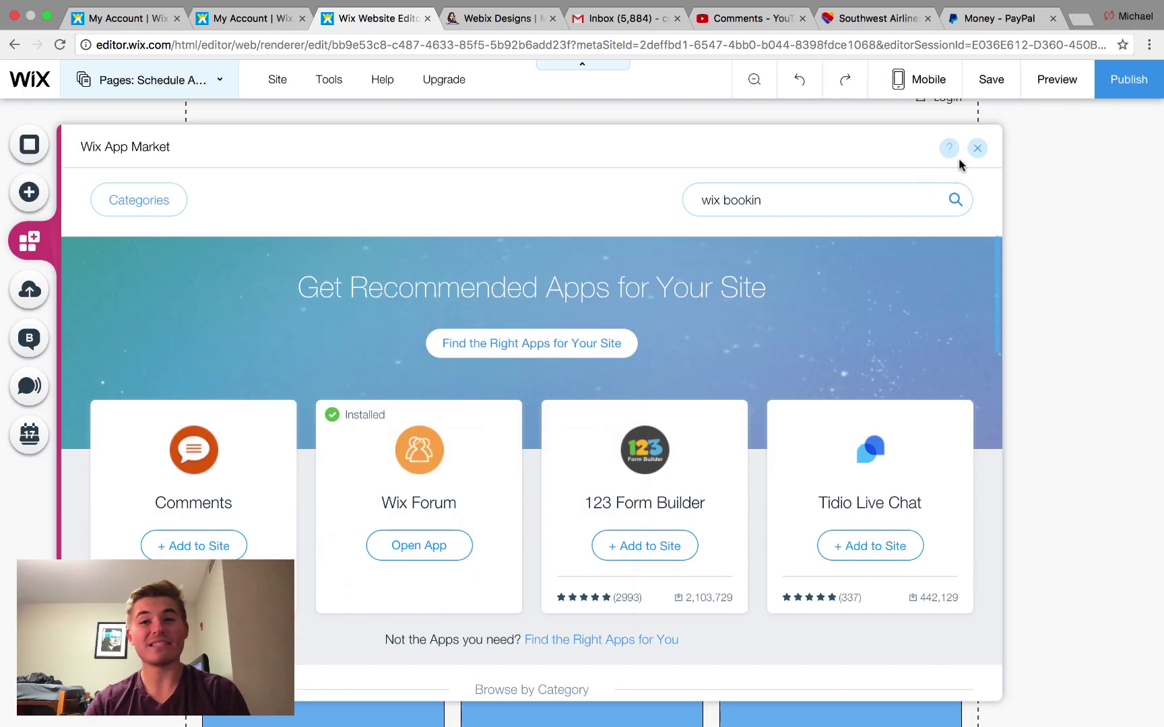
pyautogui.click(977, 148)
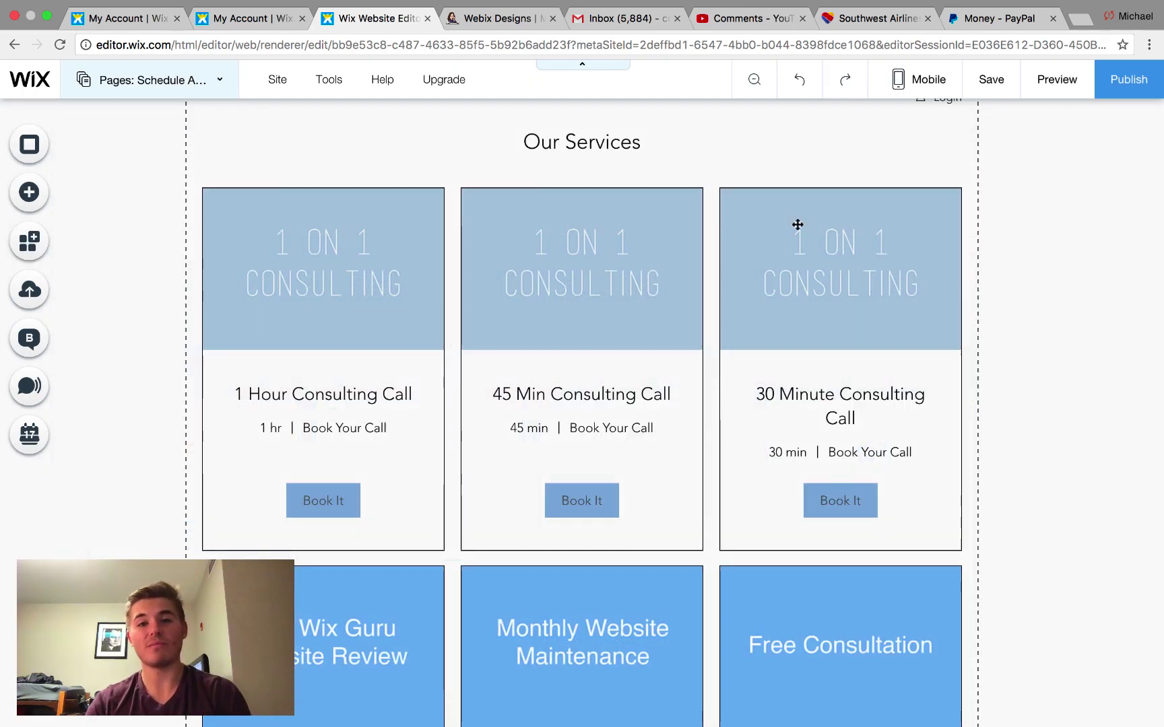
# Look over the Our Services section on the consultation page and open its Wix Bookings settings
pyautogui.scroll(2, 795, 227)
pyautogui.scroll(-5, 796, 224)
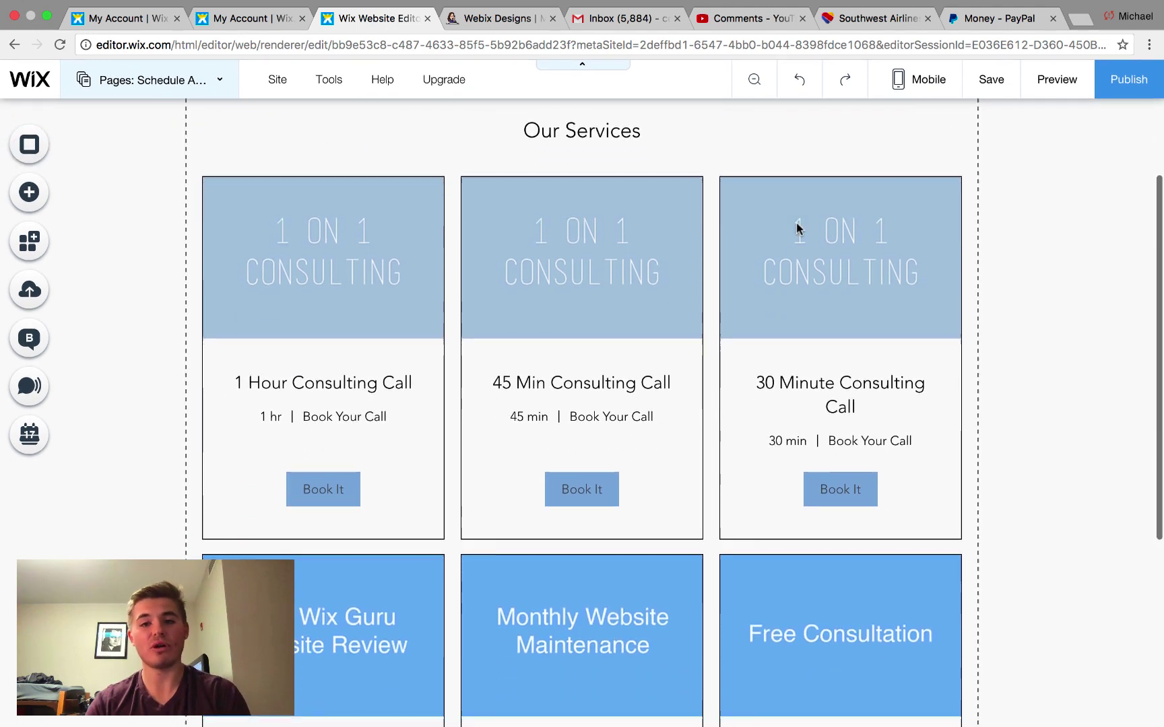
pyautogui.scroll(5, 797, 224)
pyautogui.scroll(2, 797, 228)
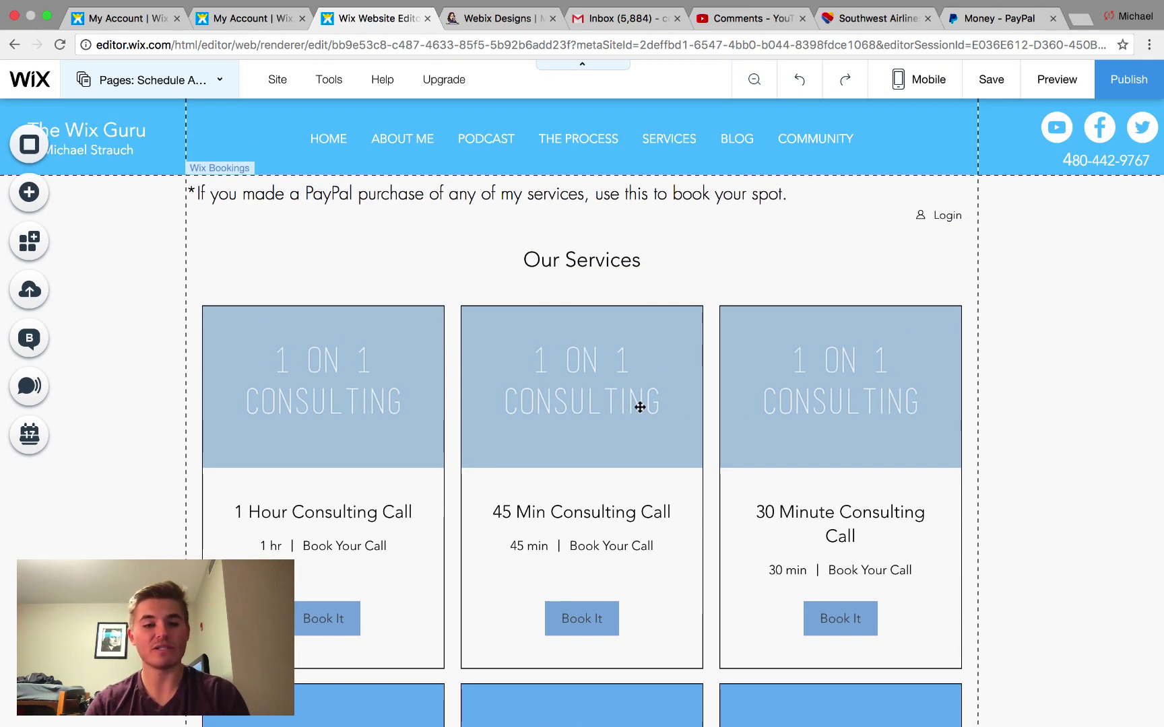
pyautogui.click(650, 340)
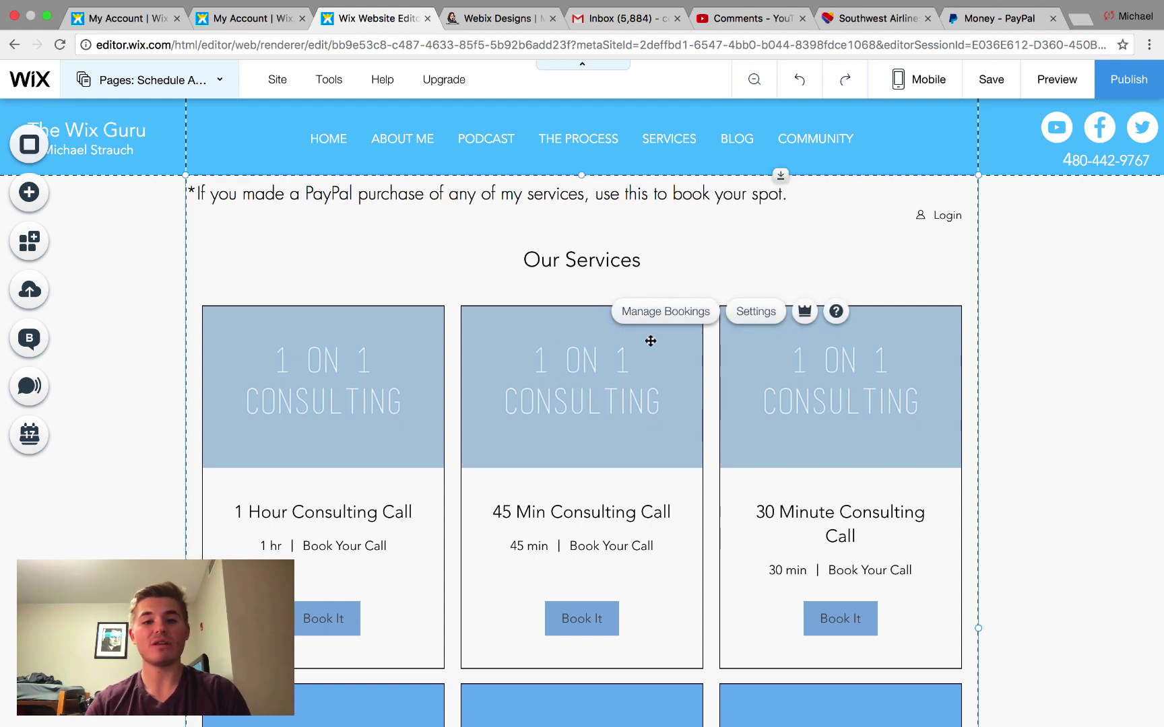
pyautogui.click(757, 312)
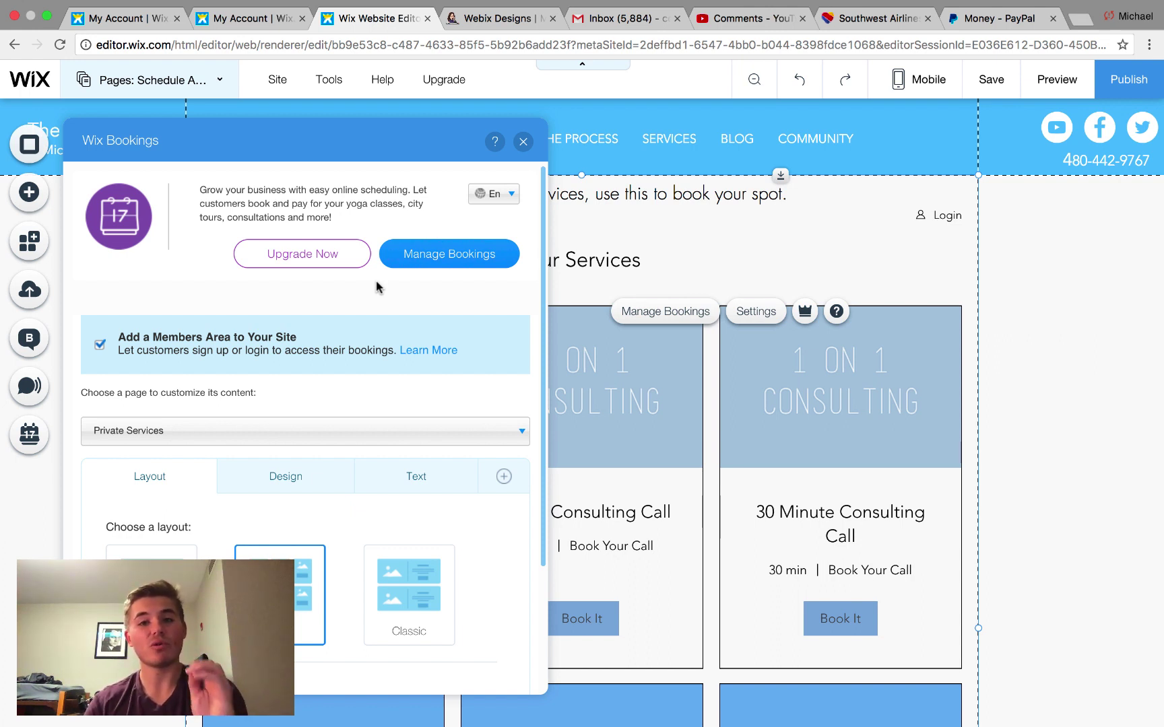
# Review the customizable booking pages and the layout, design and text options for Private Services
pyautogui.scroll(-2, 377, 288)
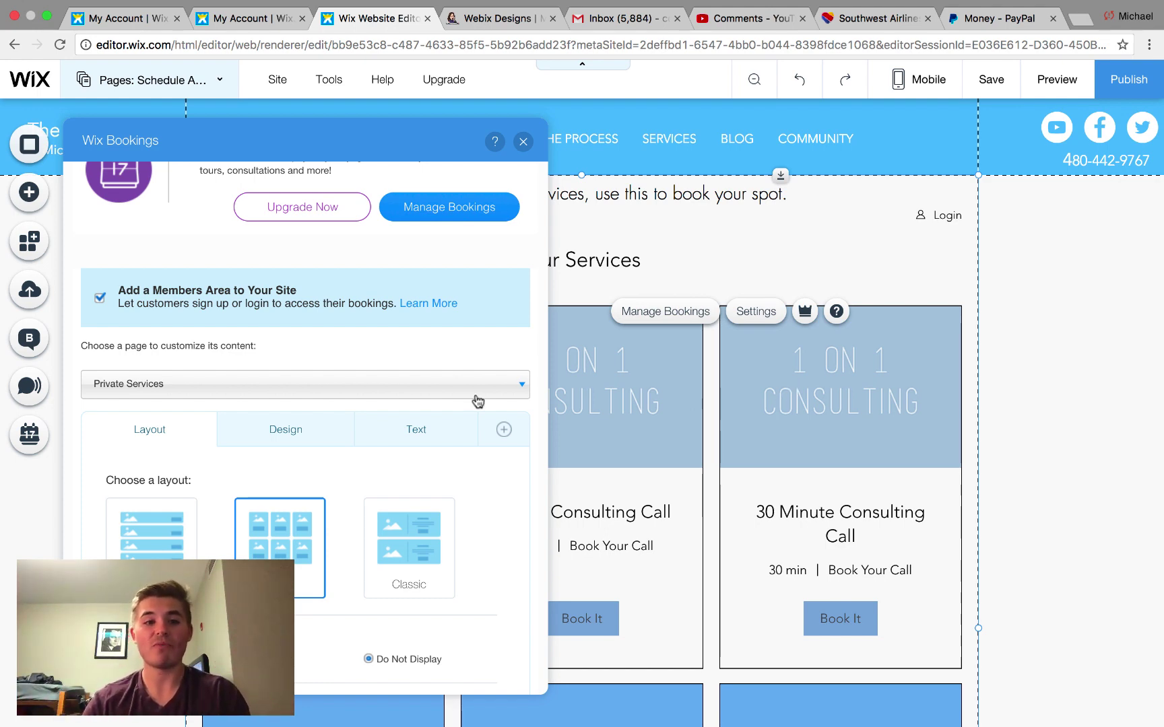
pyautogui.scroll(-5, 444, 406)
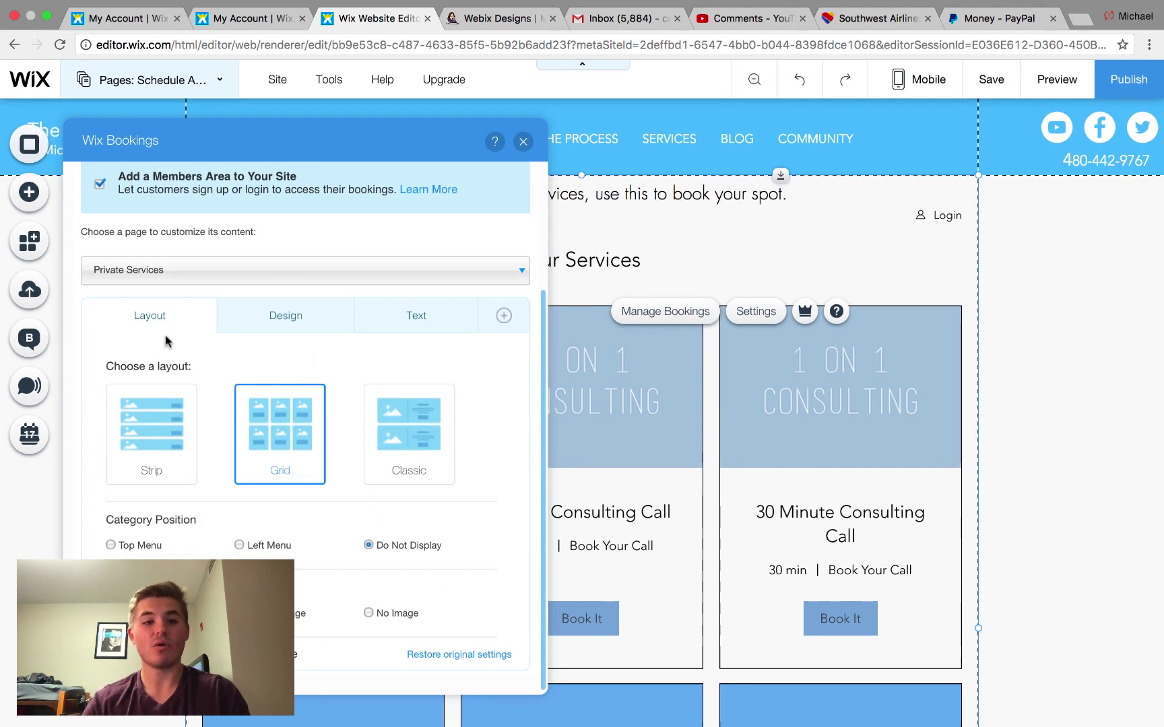
pyautogui.click(180, 282)
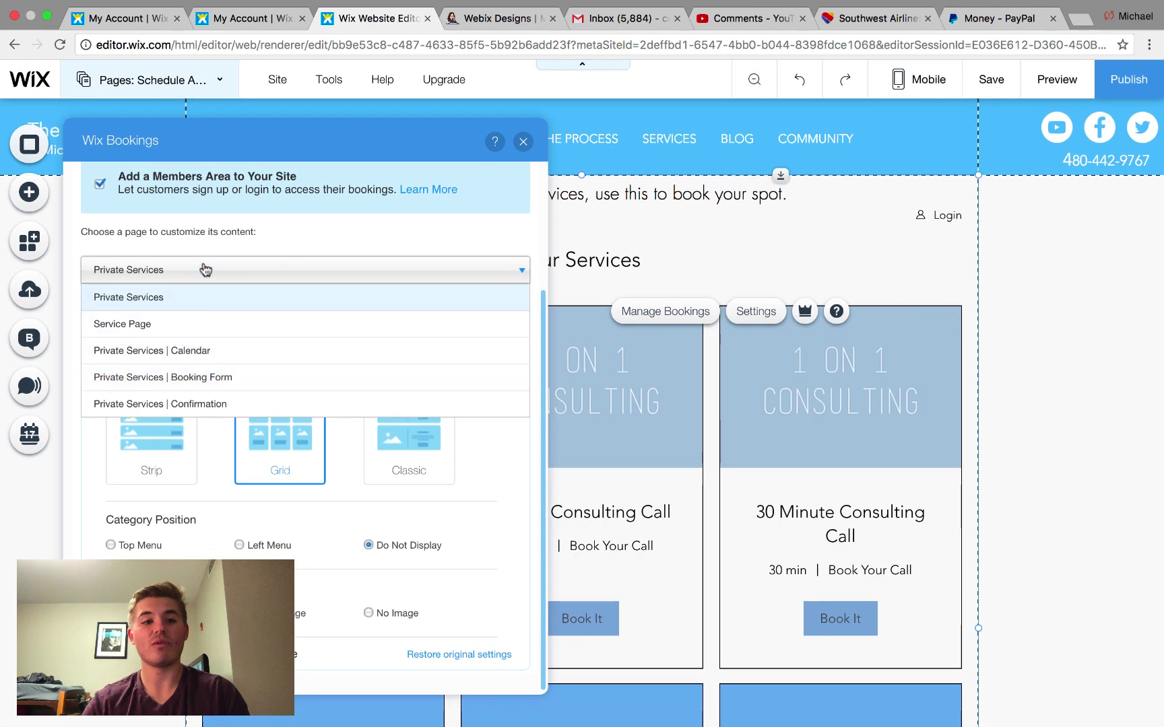
pyautogui.click(206, 270)
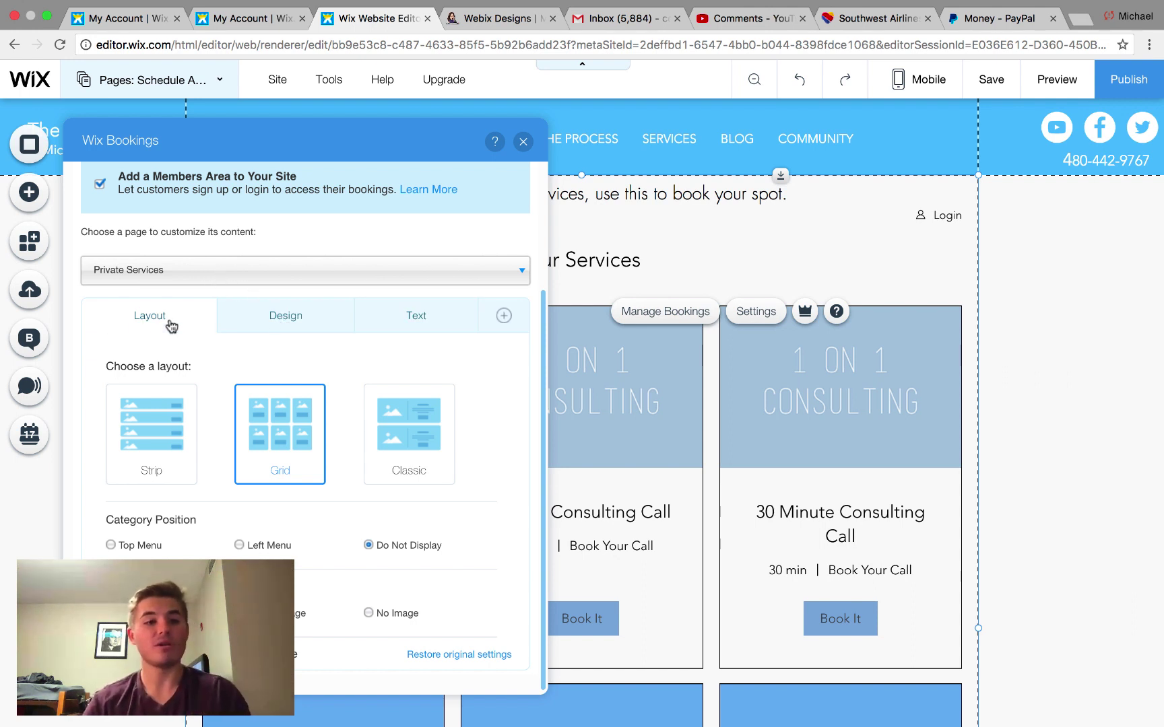
pyautogui.click(286, 315)
pyautogui.click(425, 319)
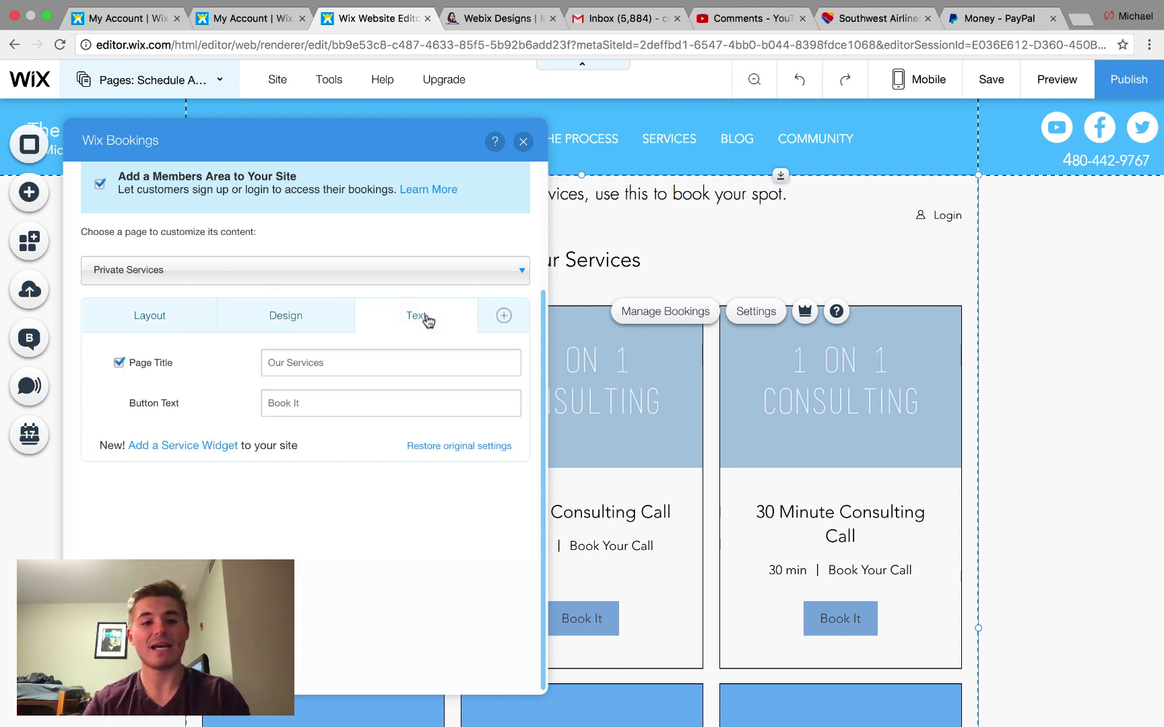
# Place a Service Widget on the Home page and view the business calendar in its booking manager
pyautogui.click(107, 314)
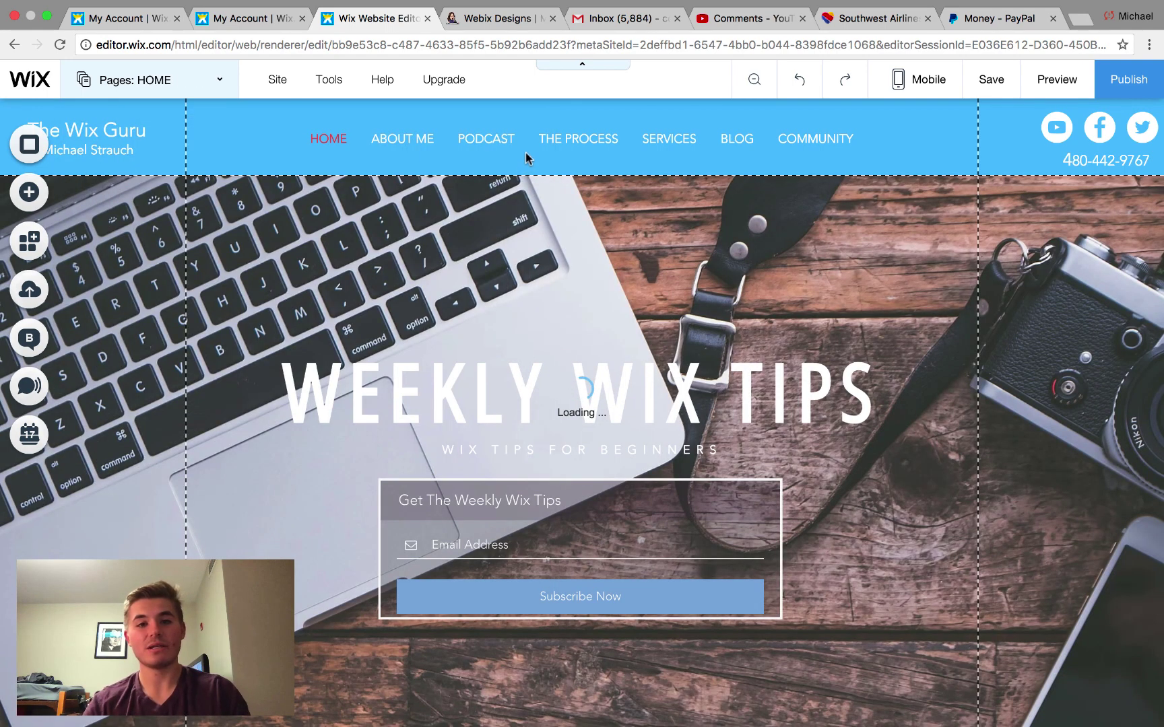
pyautogui.moveTo(624, 381); pyautogui.dragTo(631, 413)
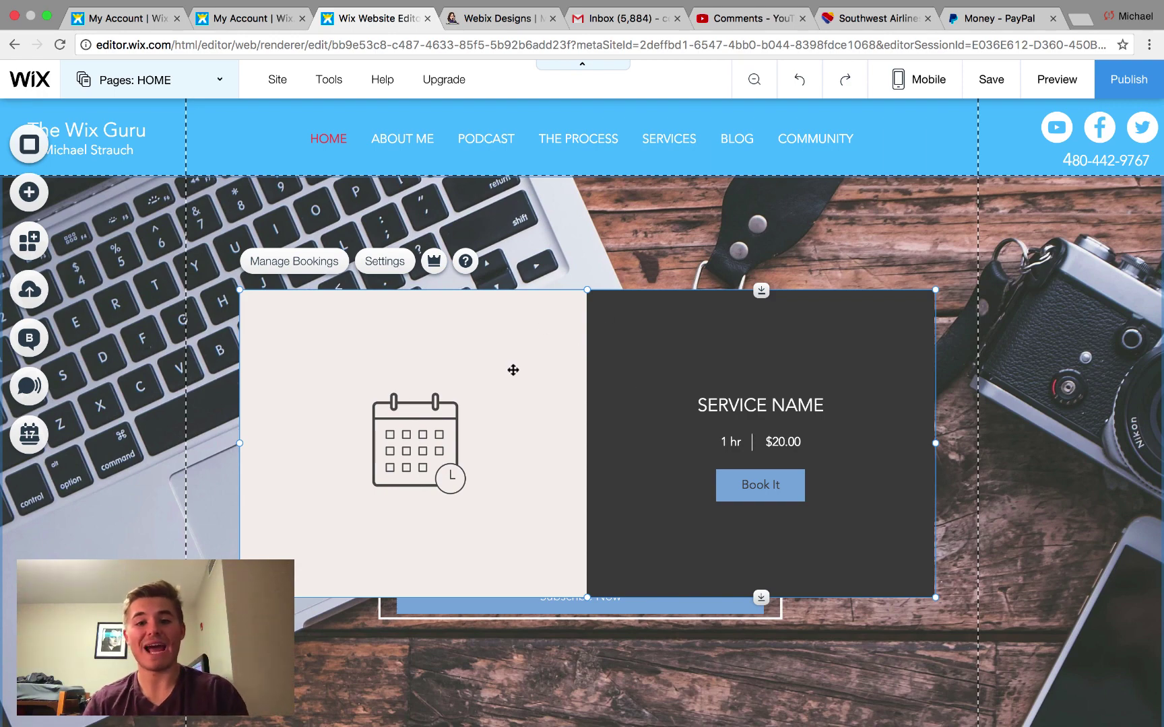
pyautogui.click(312, 264)
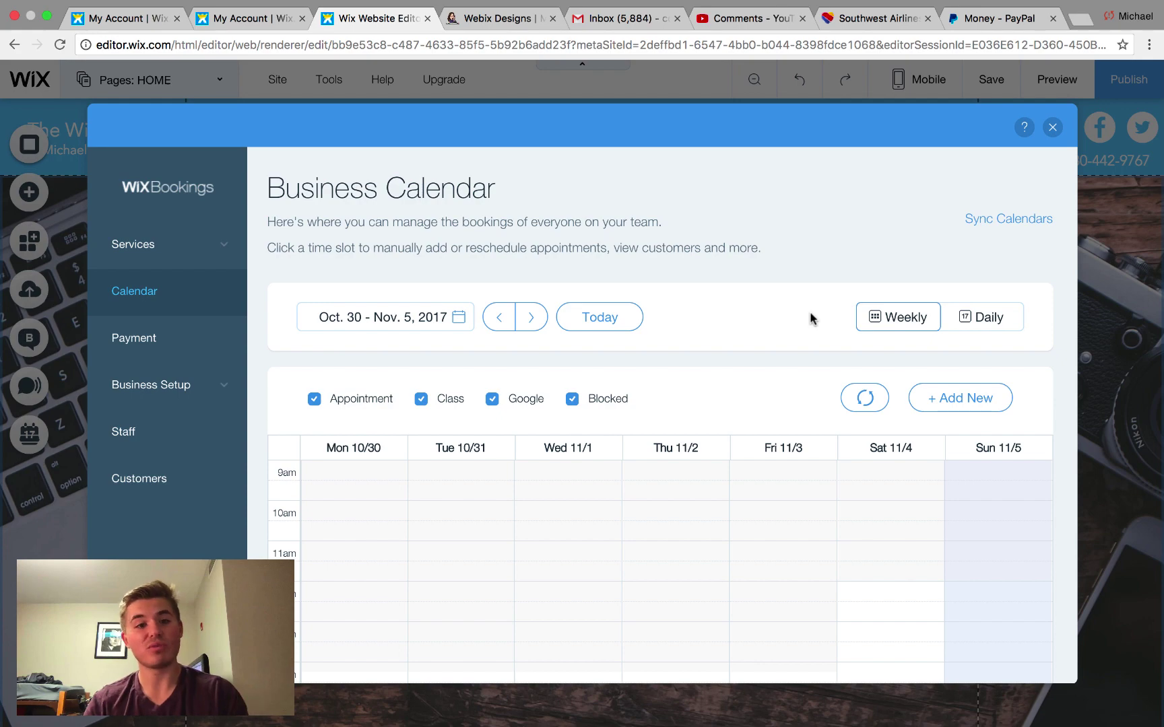
pyautogui.click(1053, 127)
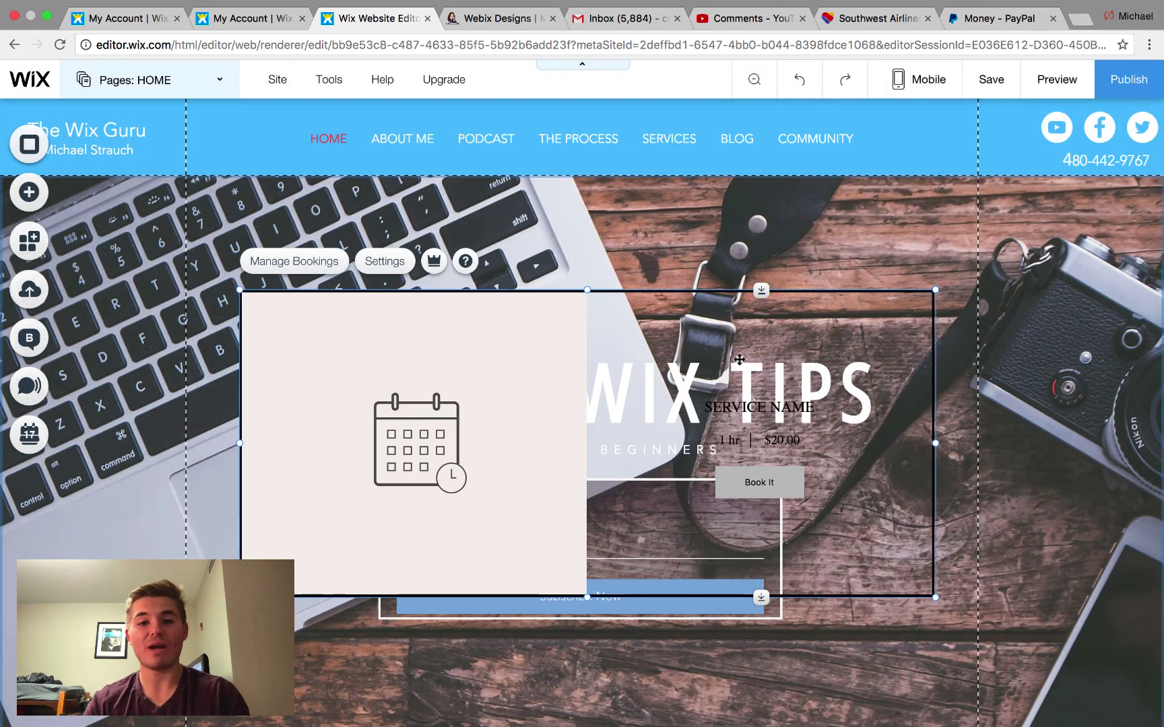
# Review the services available for the Service Widget, close its settings, and delete the widget from the Home page
pyautogui.click(387, 263)
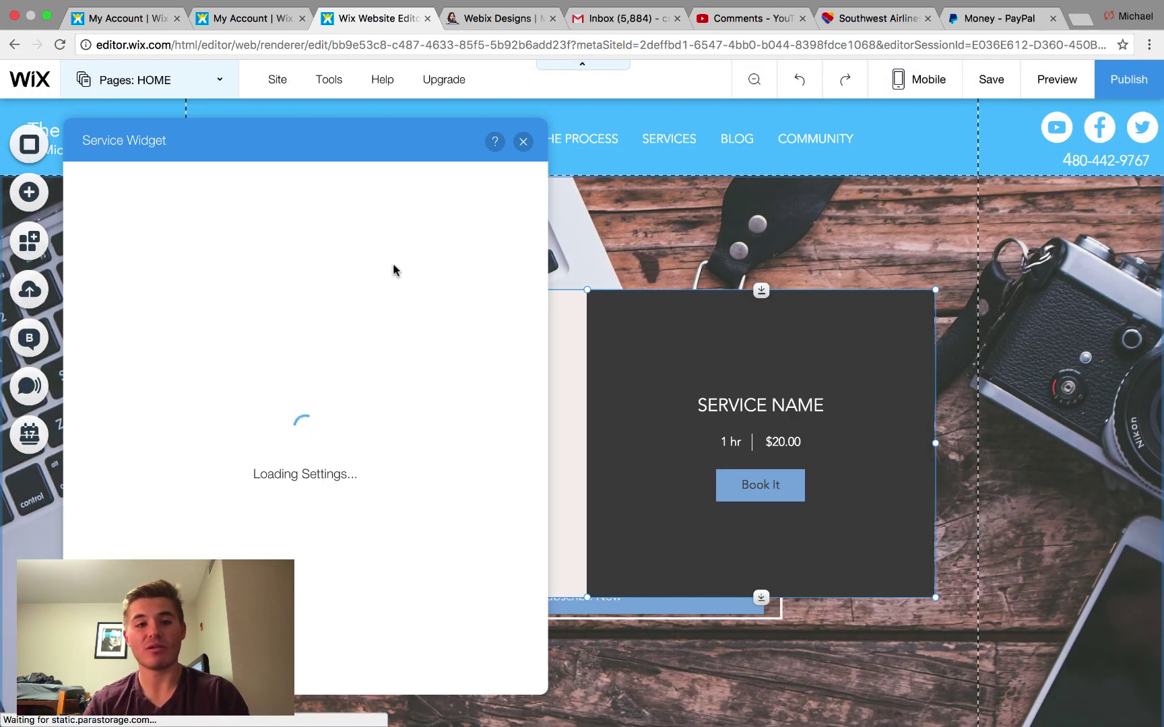
pyautogui.scroll(-1, 364, 385)
pyautogui.click(344, 375)
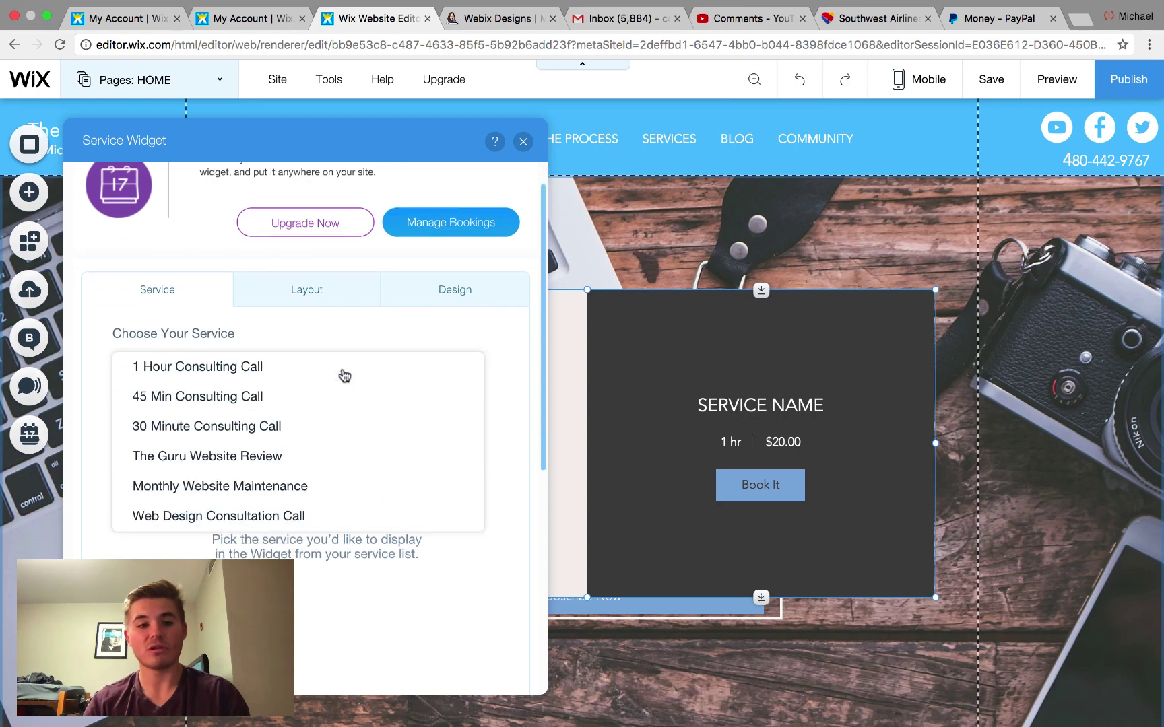
pyautogui.click(348, 342)
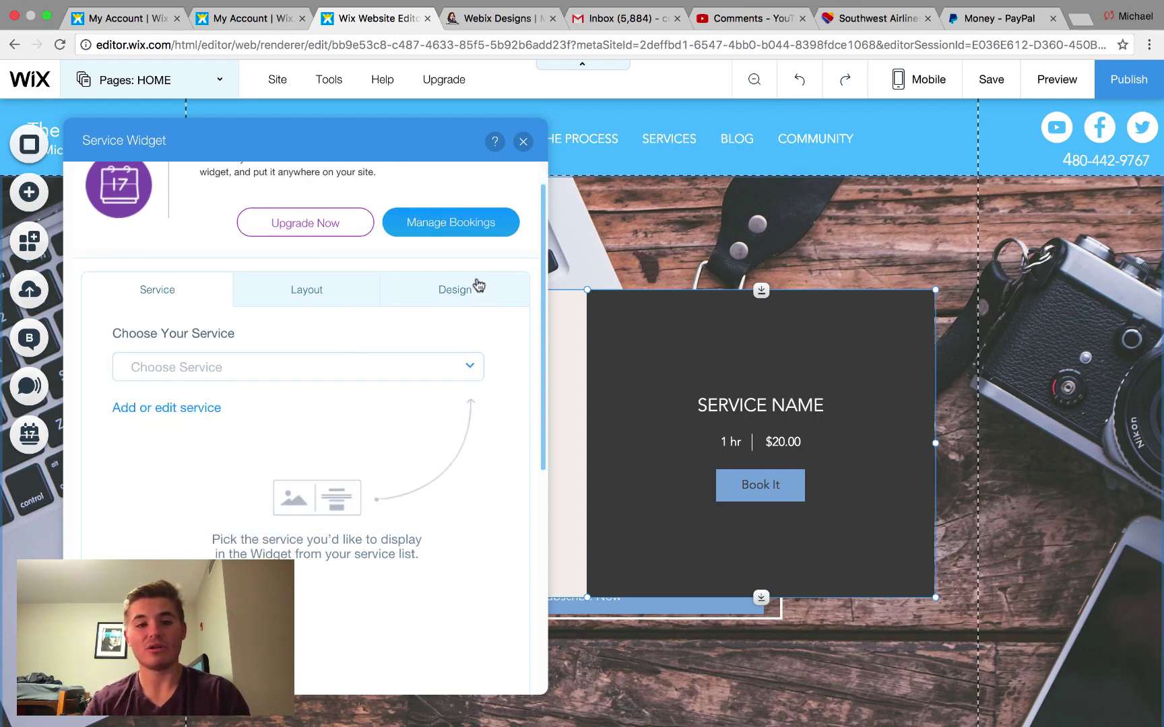
pyautogui.click(523, 142)
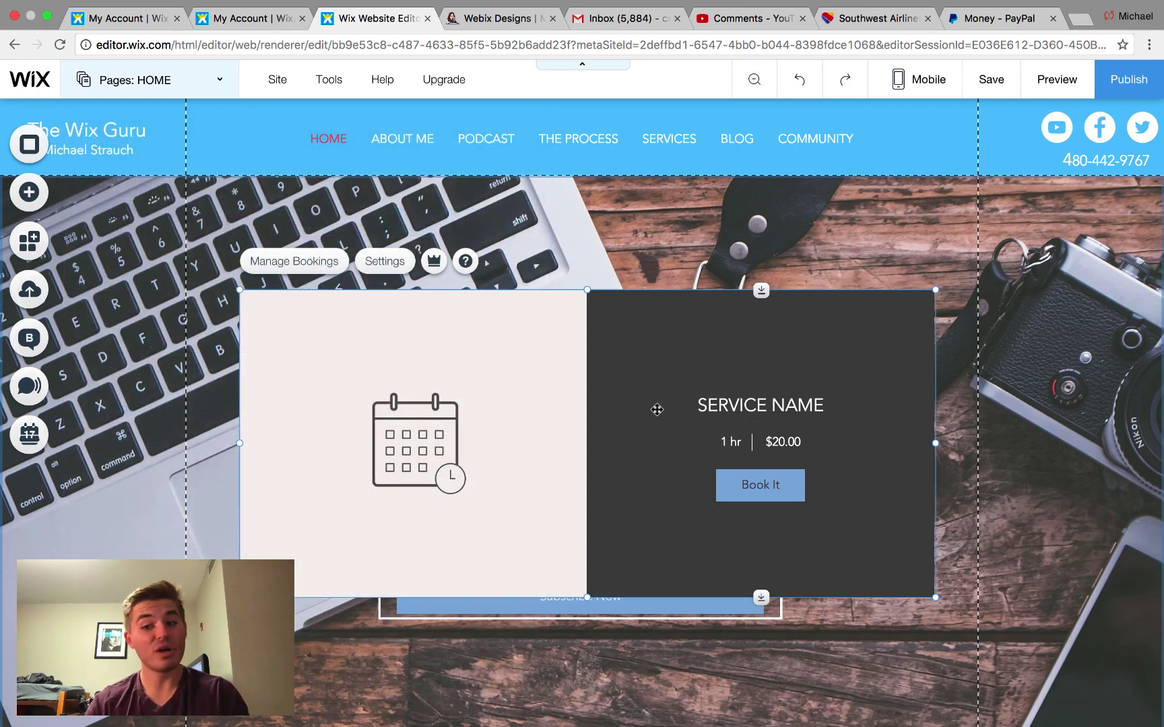
pyautogui.press('Delete')
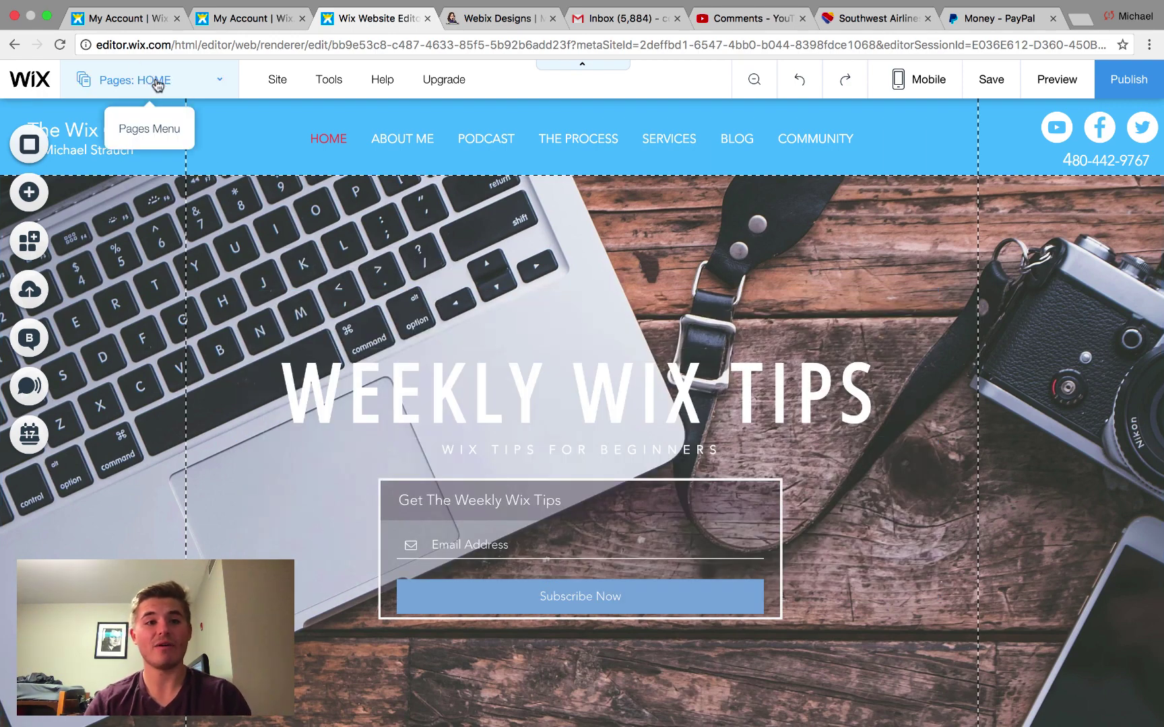
# Return to the Schedule A Consultation page and save the site
pyautogui.click(156, 79)
pyautogui.click(197, 460)
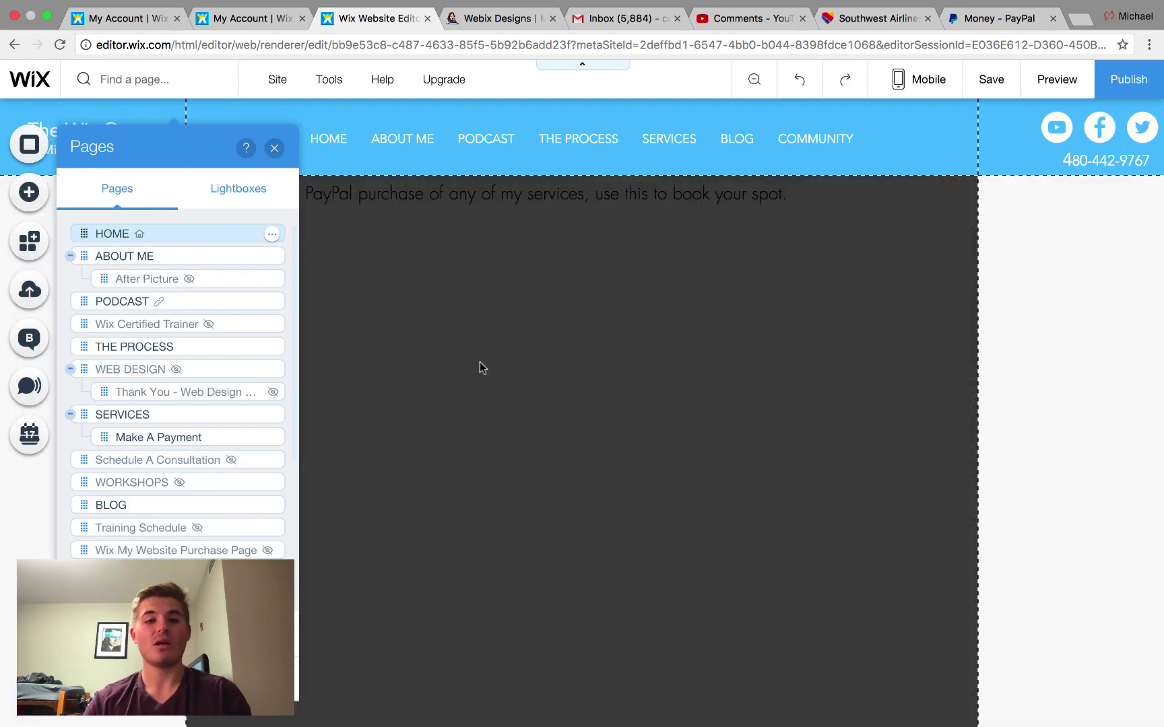
pyautogui.click(274, 149)
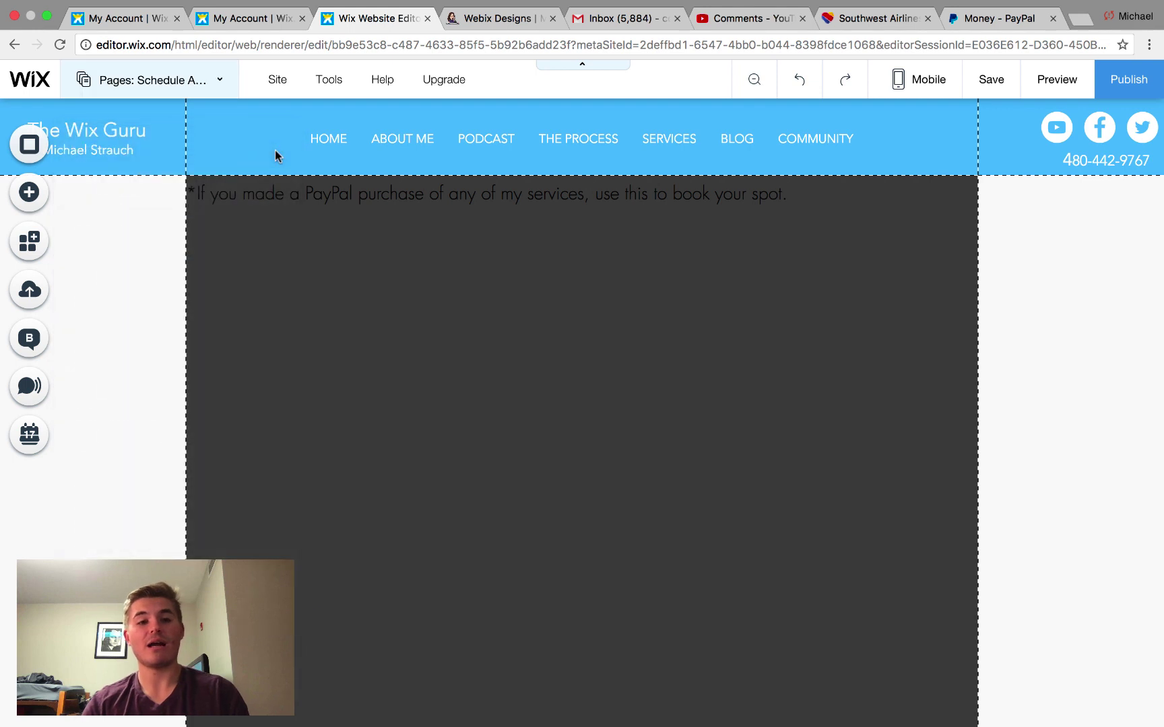
pyautogui.click(161, 79)
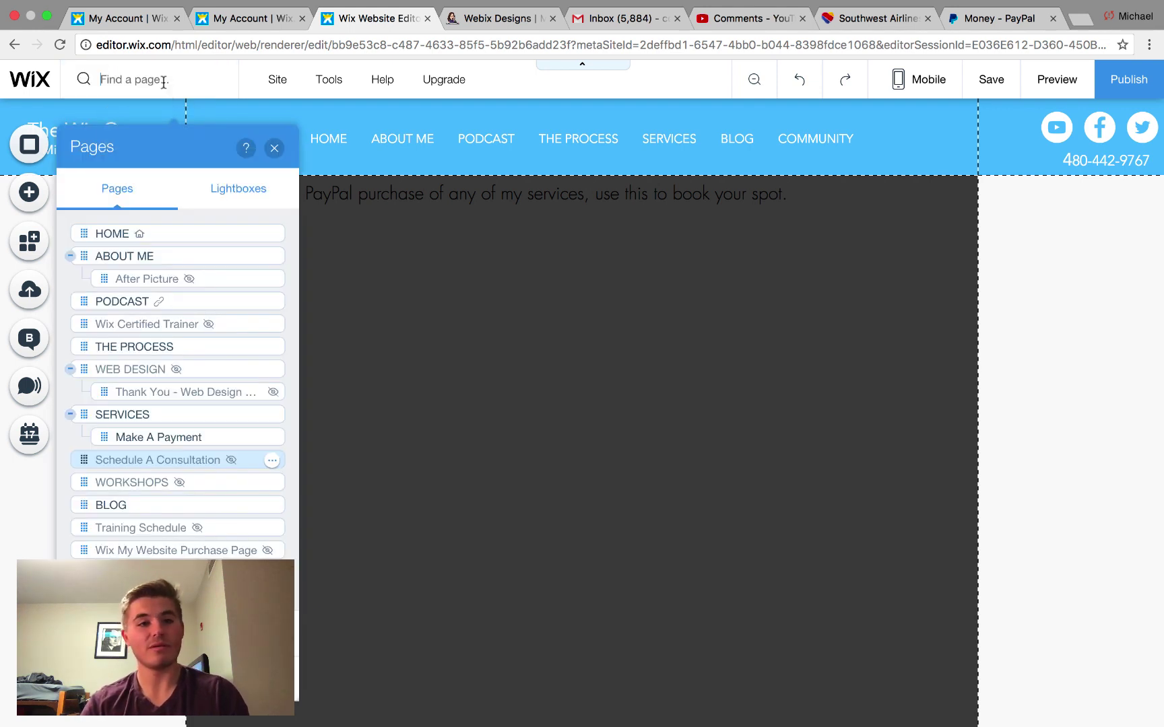
pyautogui.click(274, 149)
pyautogui.click(998, 82)
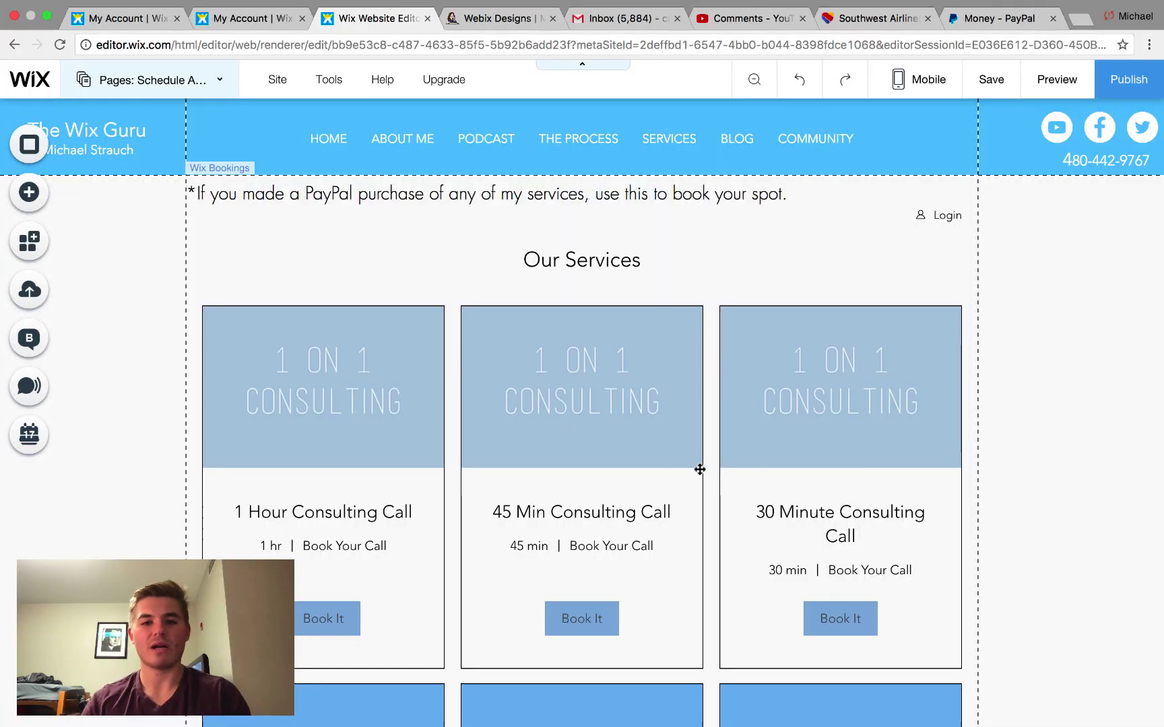
# Open the booking manager from the Our Services section and examine the weekly hours in the business calendar
pyautogui.click(675, 465)
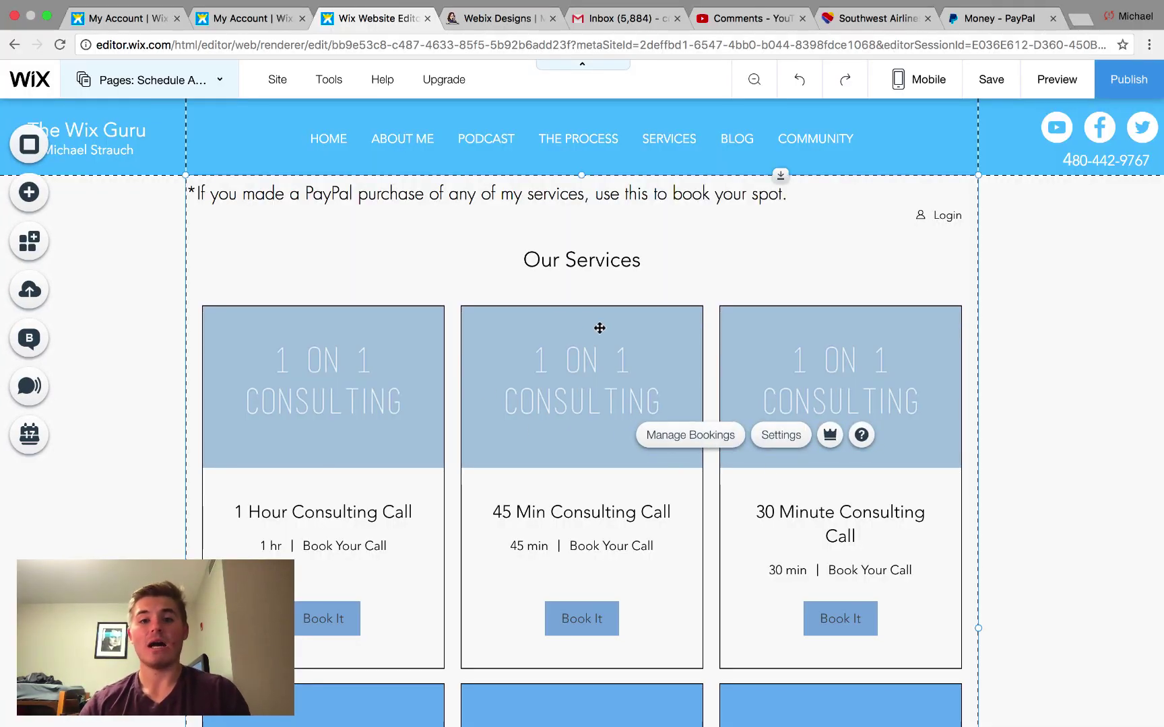
pyautogui.click(660, 435)
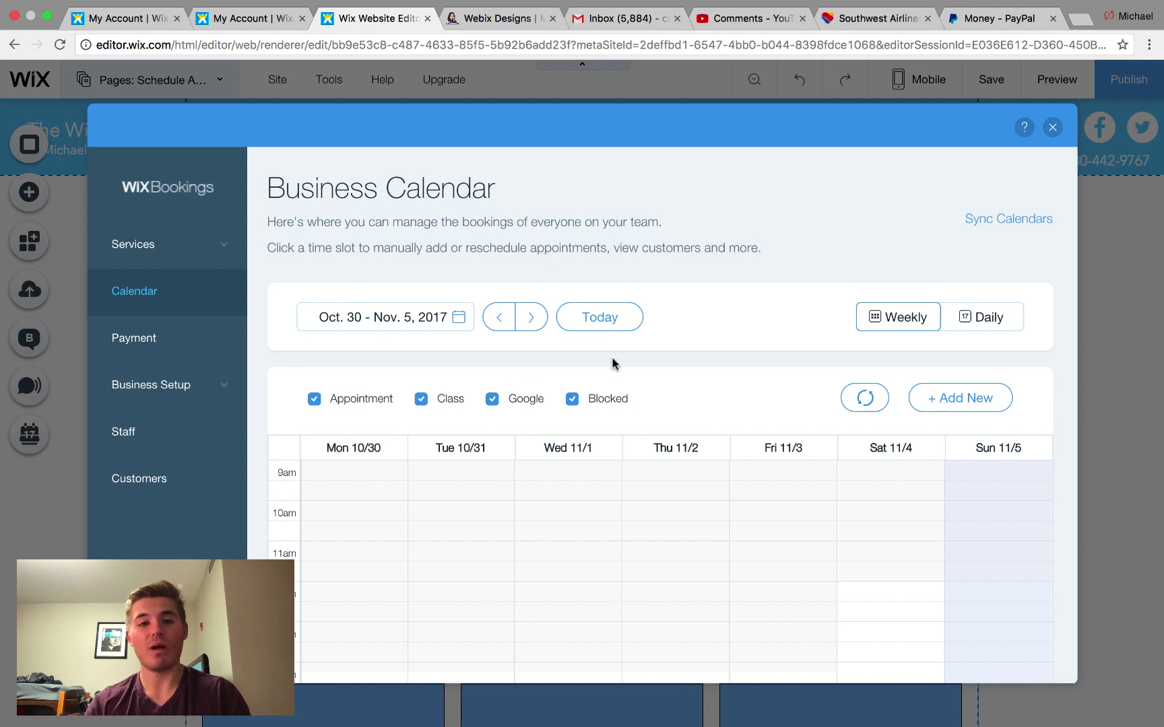
pyautogui.scroll(-5, 595, 431)
pyautogui.scroll(-2, 595, 431)
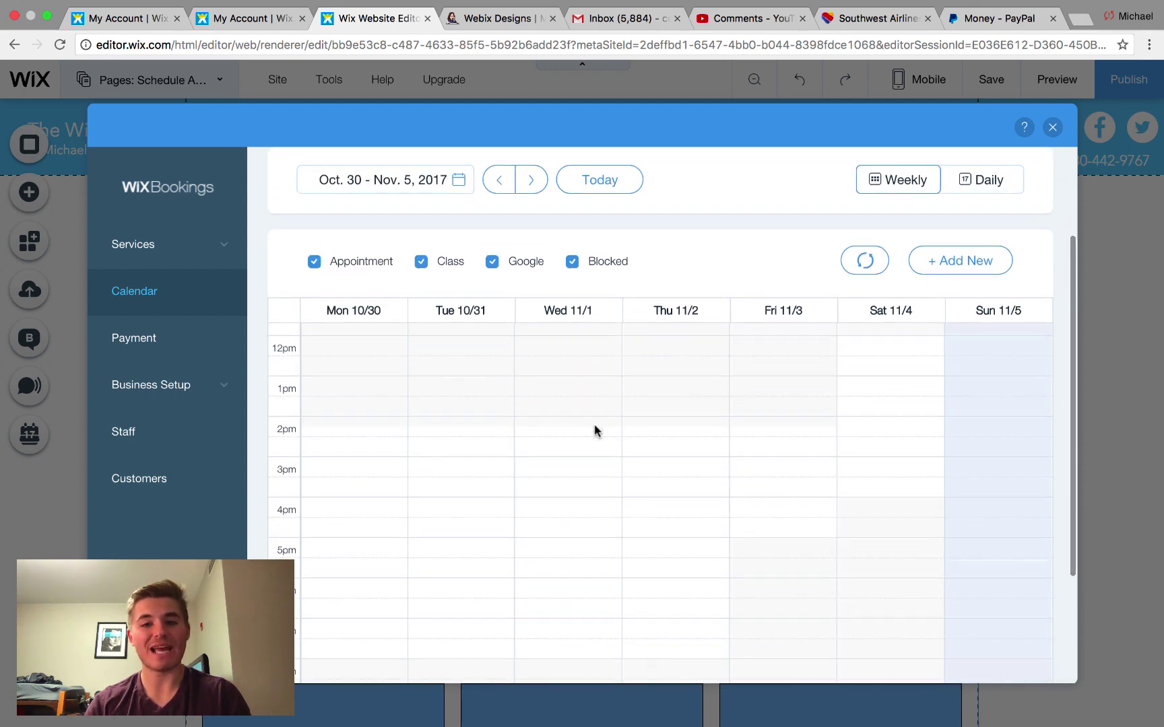
# Leave the business calendar and view the Business Info and Booking Options pages of the business setup
pyautogui.scroll(8, 594, 431)
pyautogui.scroll(5, 772, 330)
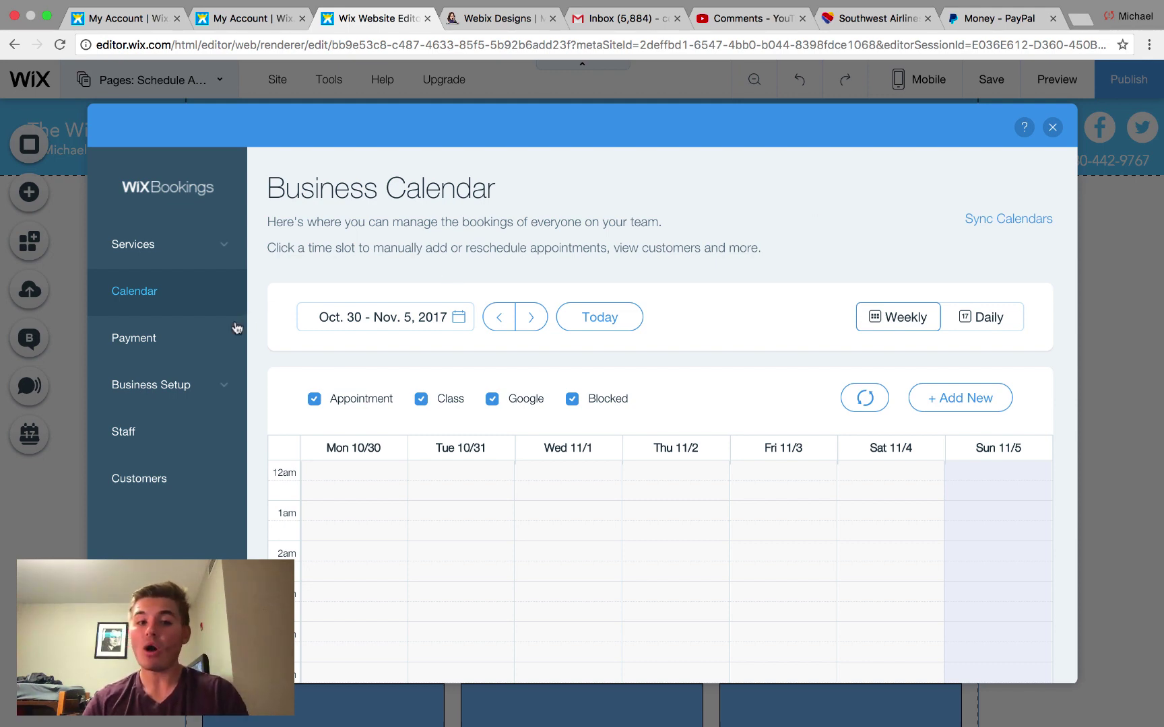
pyautogui.click(190, 394)
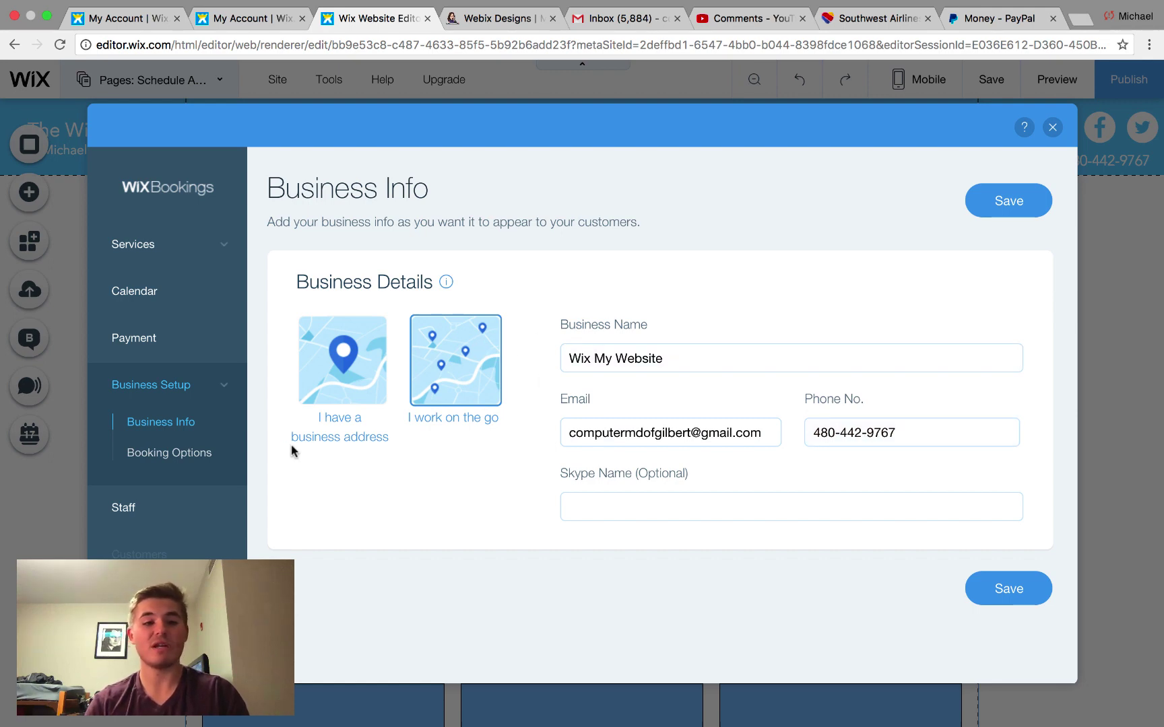
pyautogui.click(199, 456)
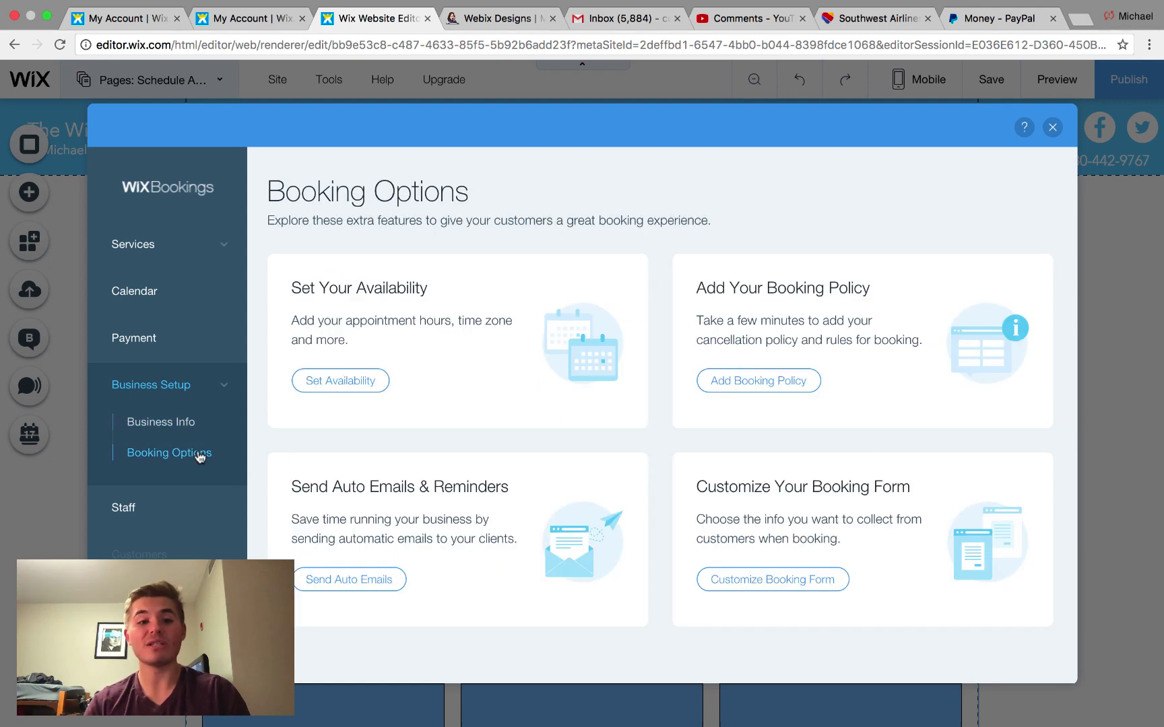
# Review the appointment hours, calendar time interval and time zone in the availability settings, and return to the booking options
pyautogui.click(348, 384)
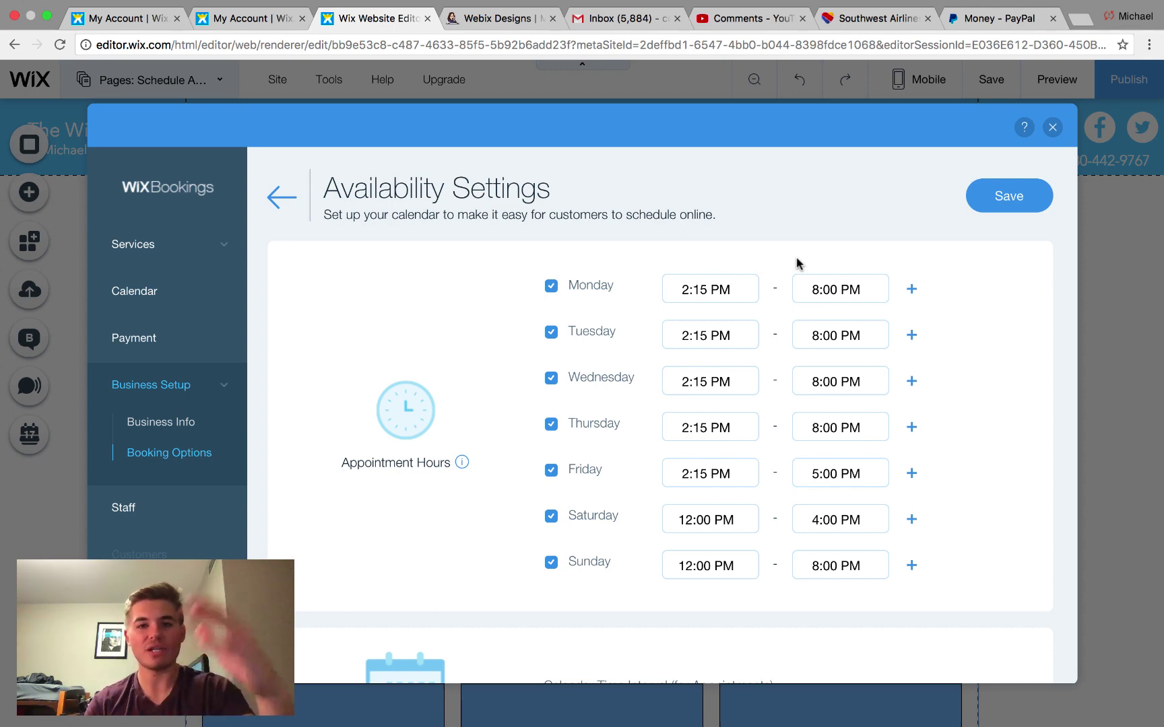
pyautogui.scroll(-5, 797, 262)
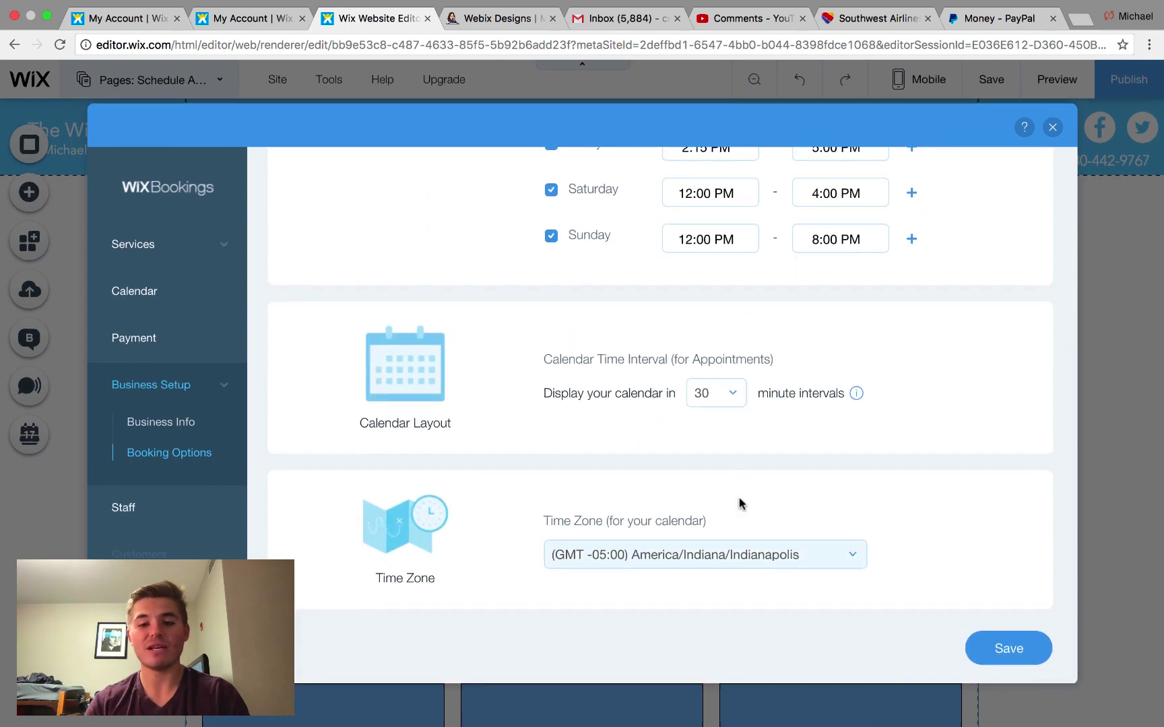
pyautogui.scroll(5, 779, 442)
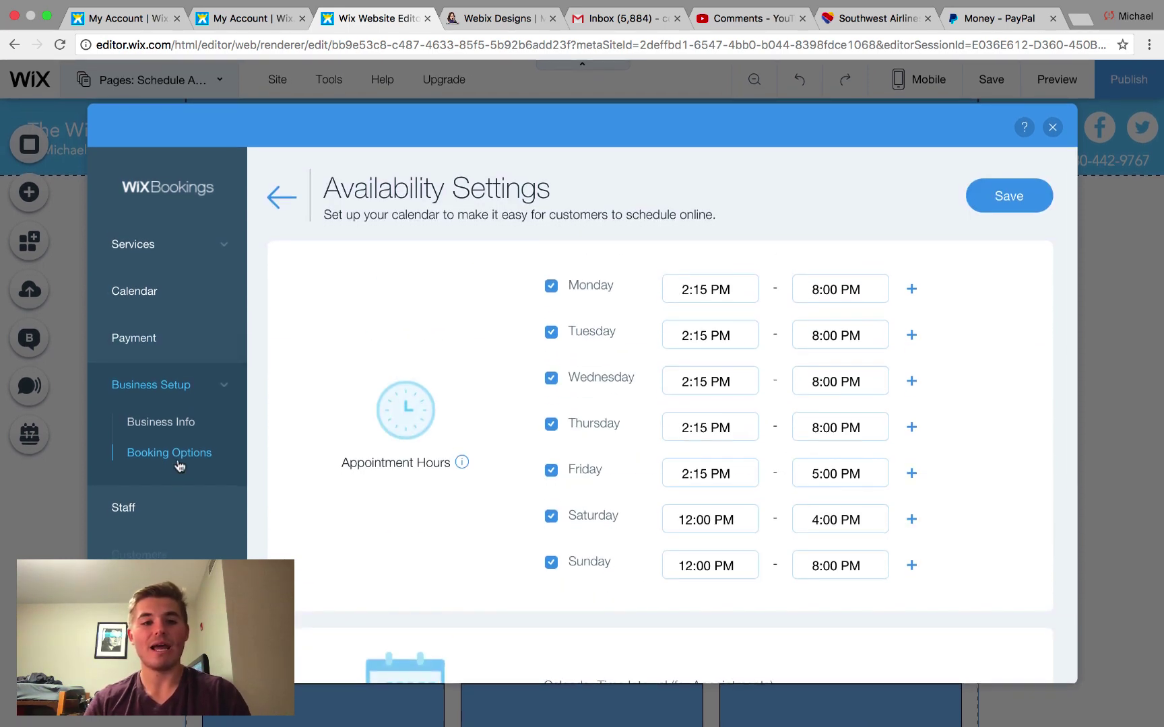
pyautogui.click(287, 203)
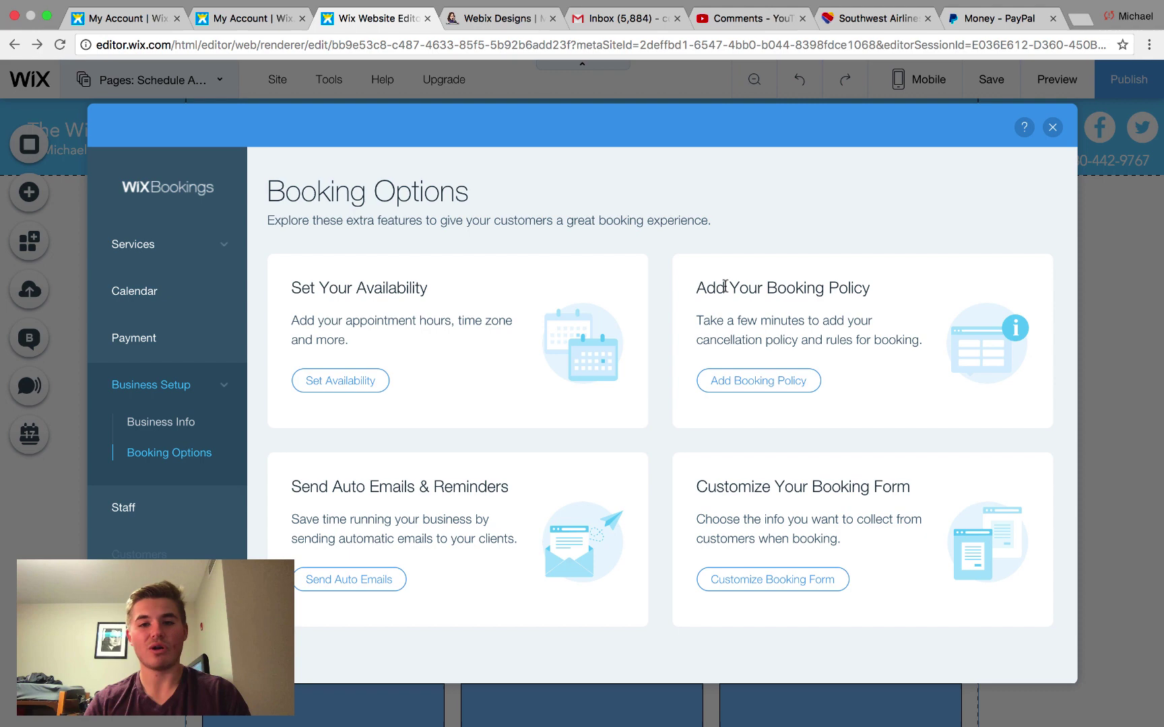
# Review the booking policy and the automatic emails and reminders, returning to the booking options after each
pyautogui.click(767, 381)
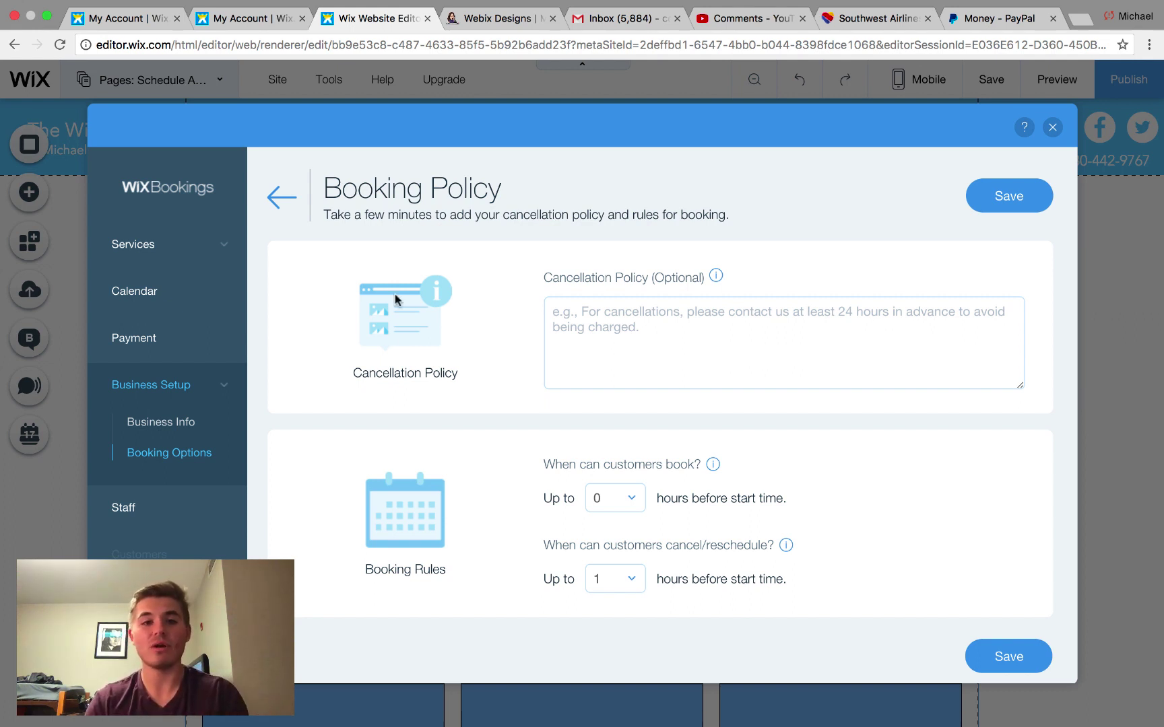
pyautogui.click(272, 195)
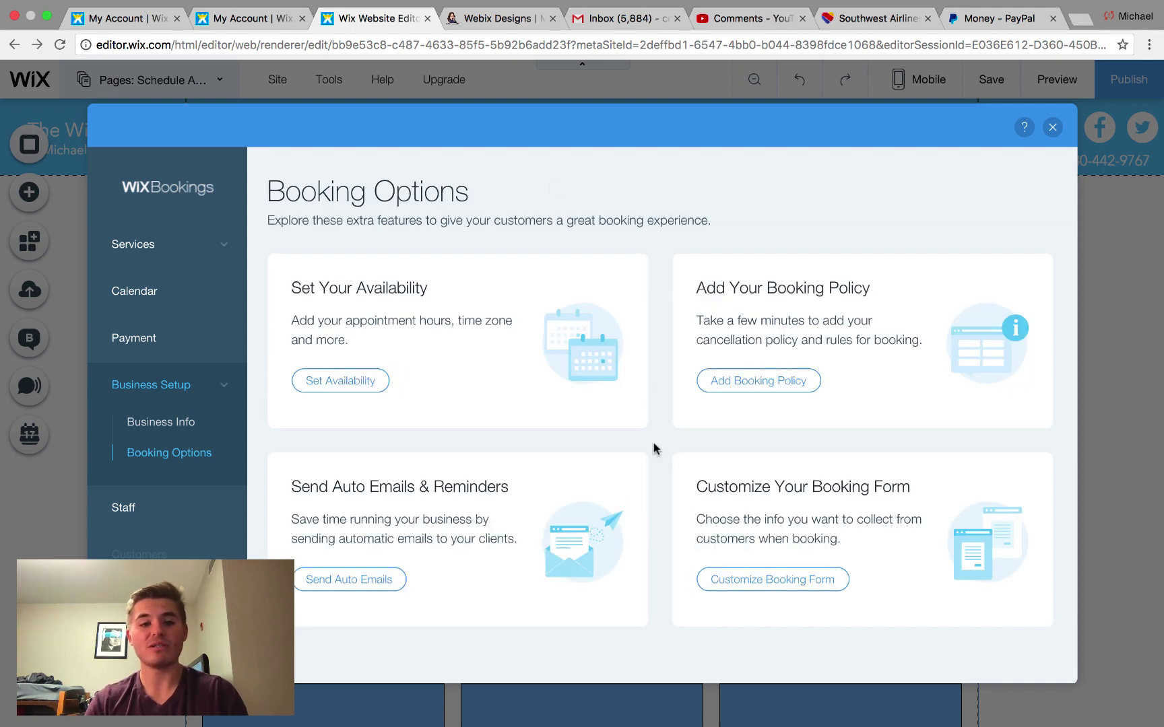
pyautogui.click(378, 579)
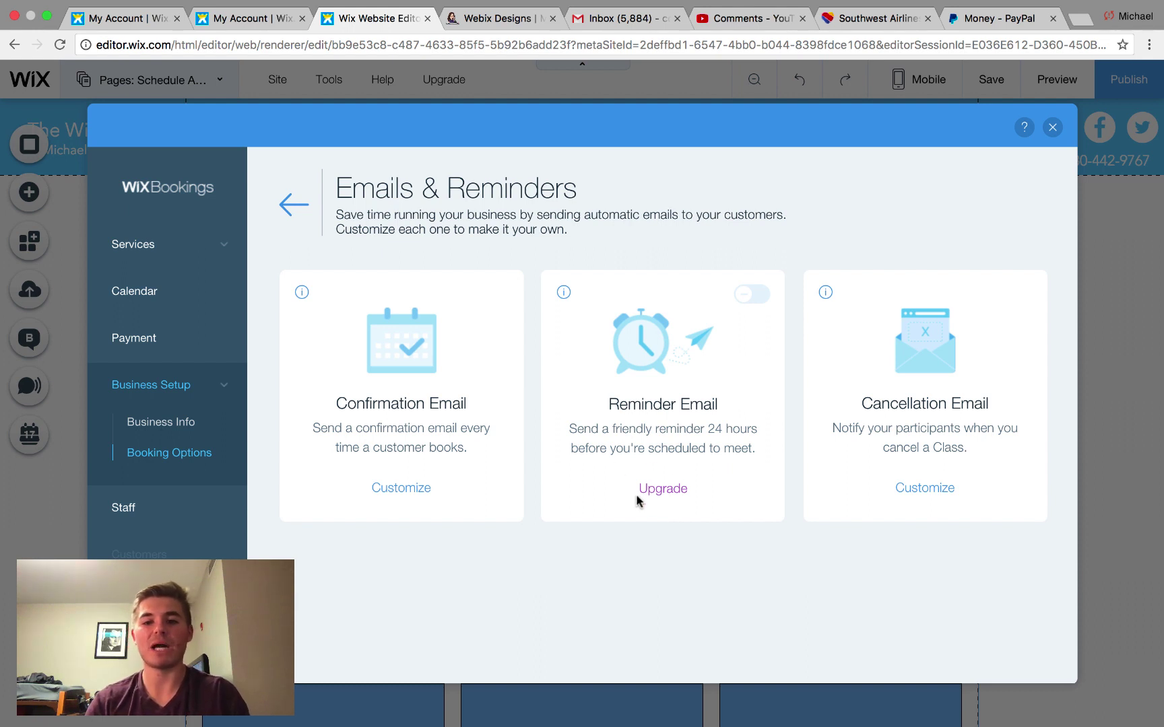
pyautogui.click(292, 206)
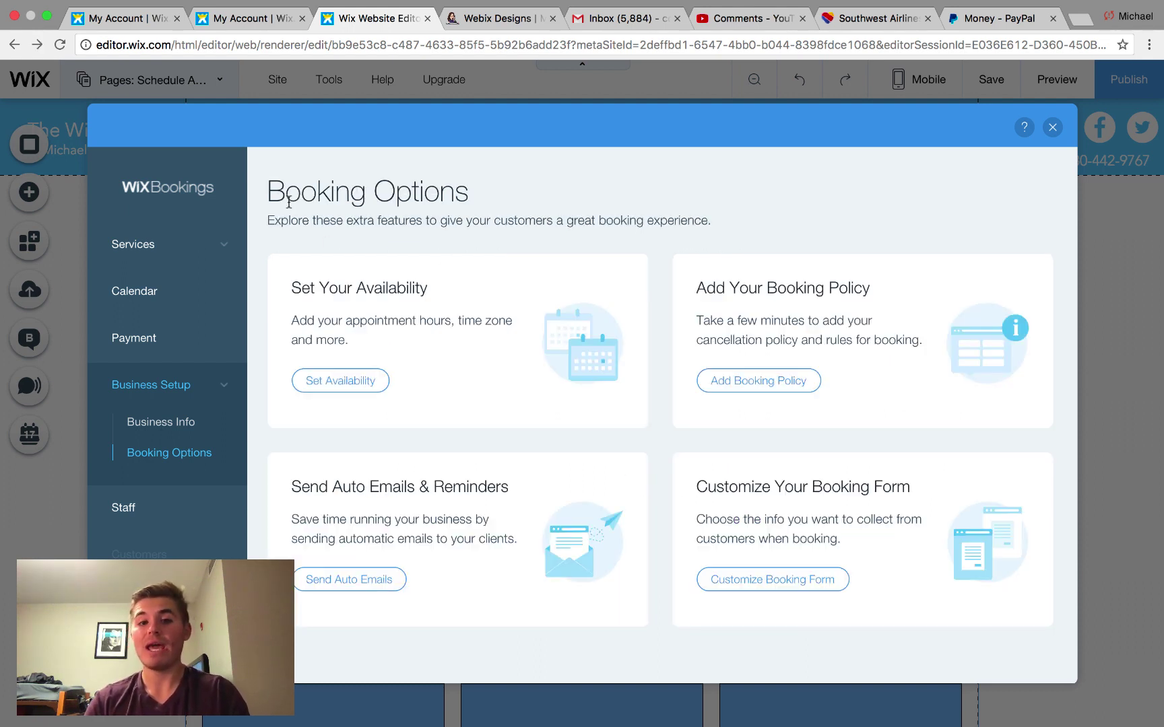
# Open the booking form customization and examine its form fields, custom questions and form buttons
pyautogui.click(769, 579)
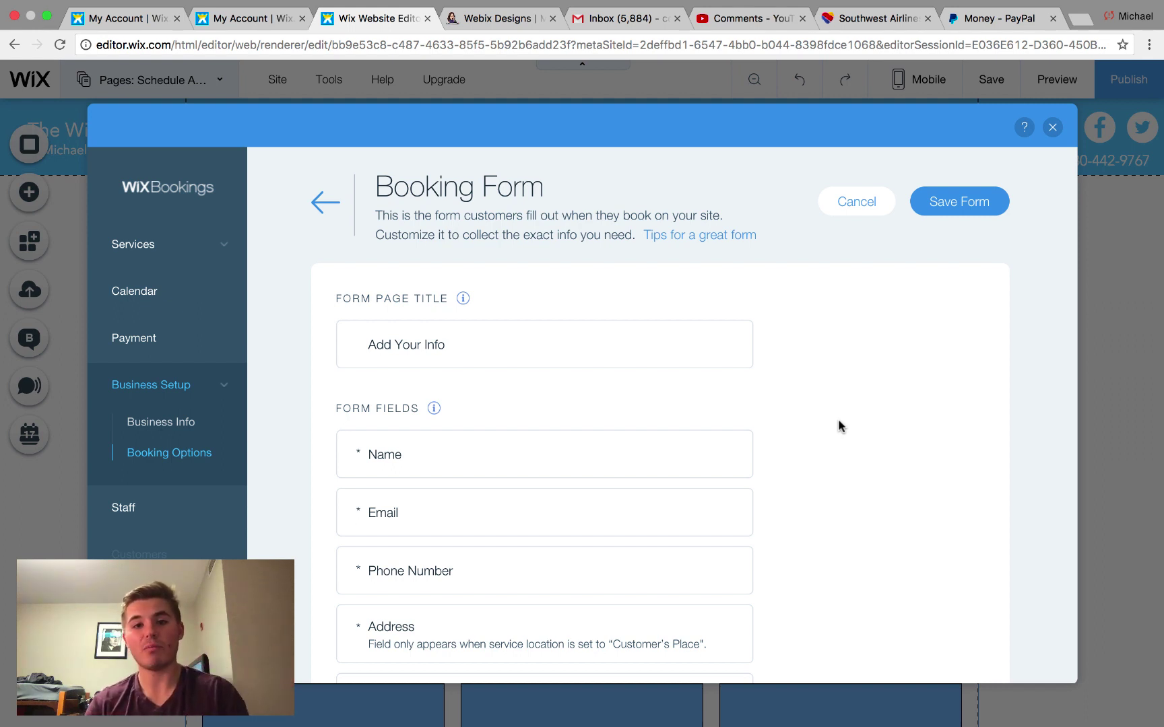
pyautogui.scroll(-5, 840, 425)
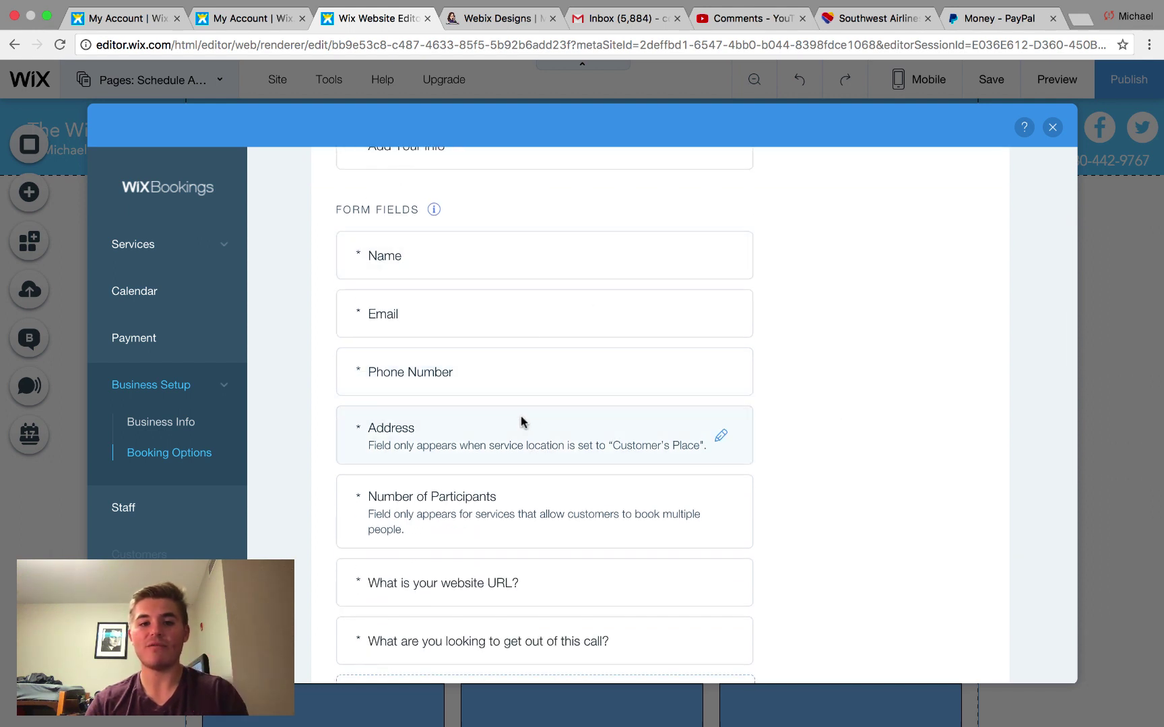
pyautogui.scroll(1, 525, 425)
pyautogui.scroll(-3, 525, 421)
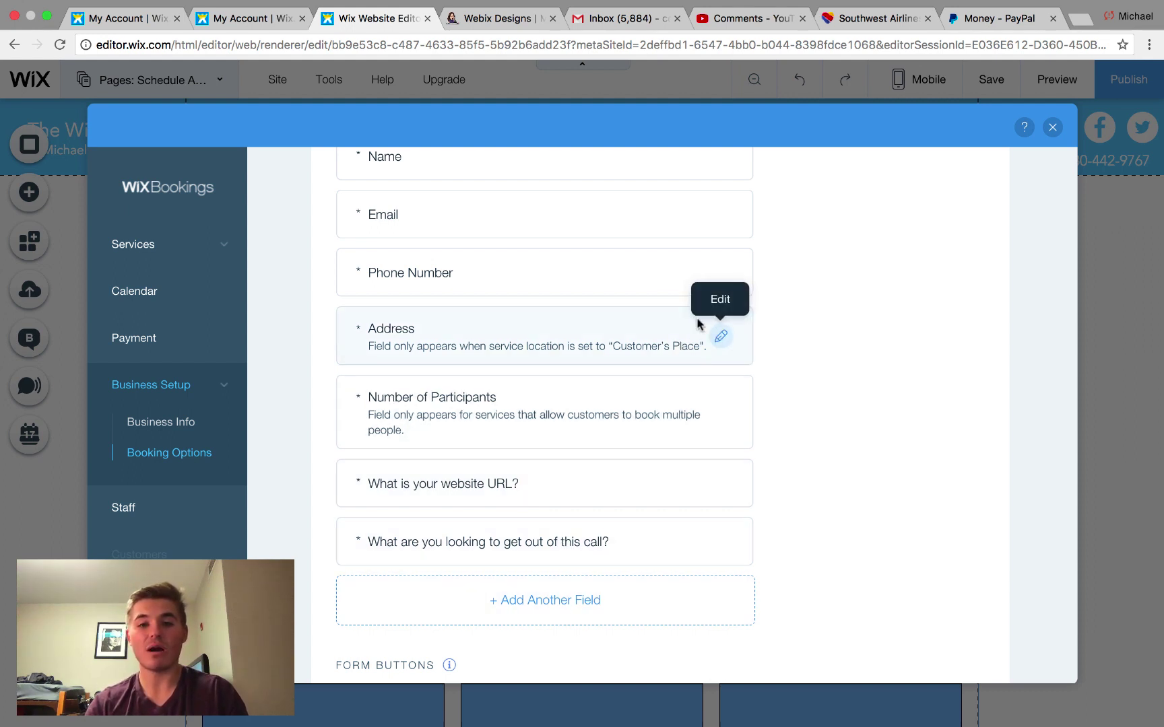
pyautogui.scroll(2, 642, 309)
pyautogui.scroll(2, 642, 312)
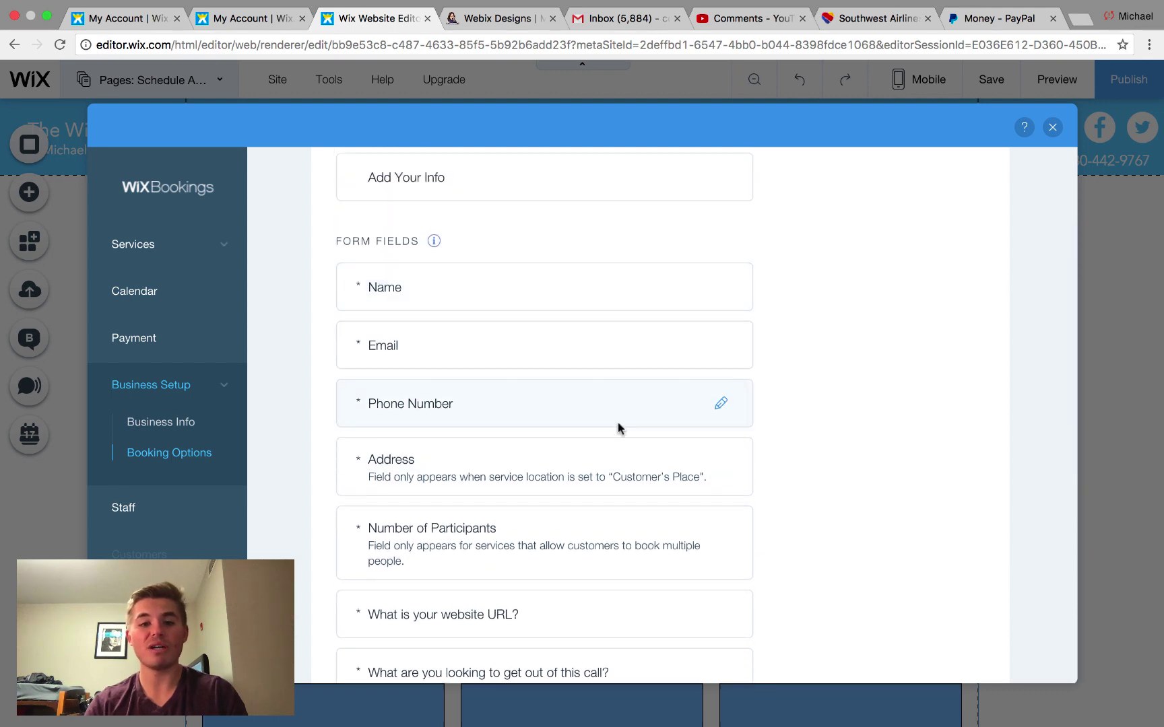
pyautogui.scroll(-1, 585, 556)
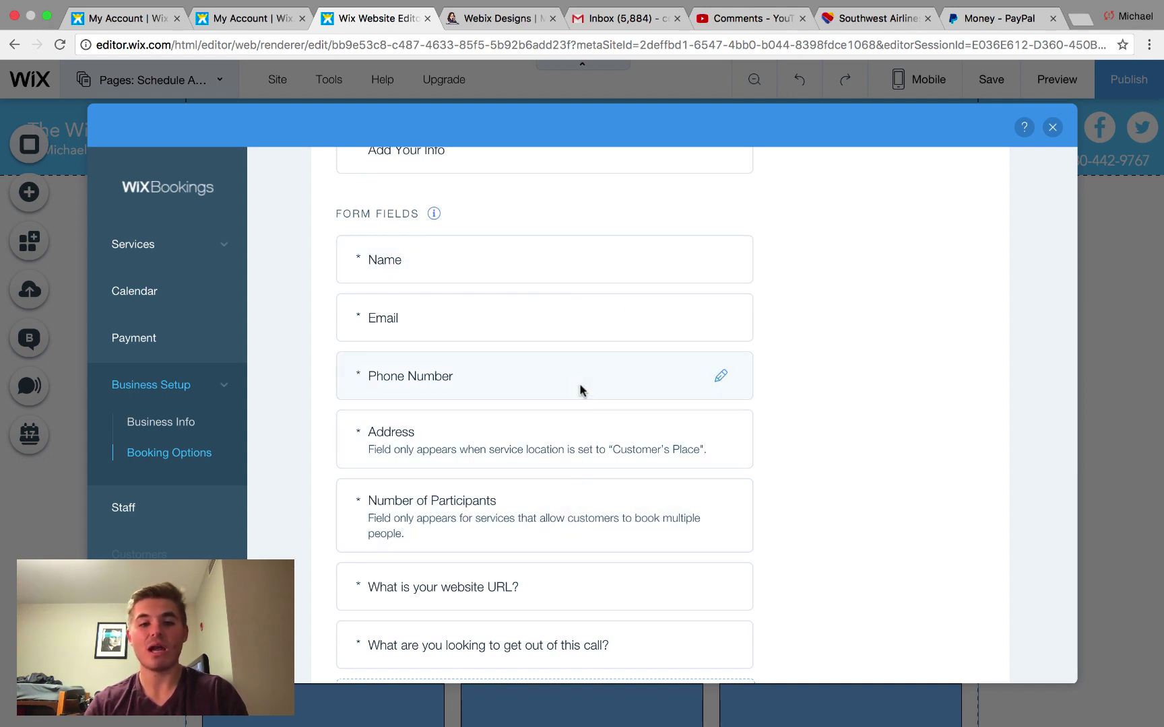
pyautogui.scroll(-5, 580, 390)
pyautogui.scroll(-5, 736, 543)
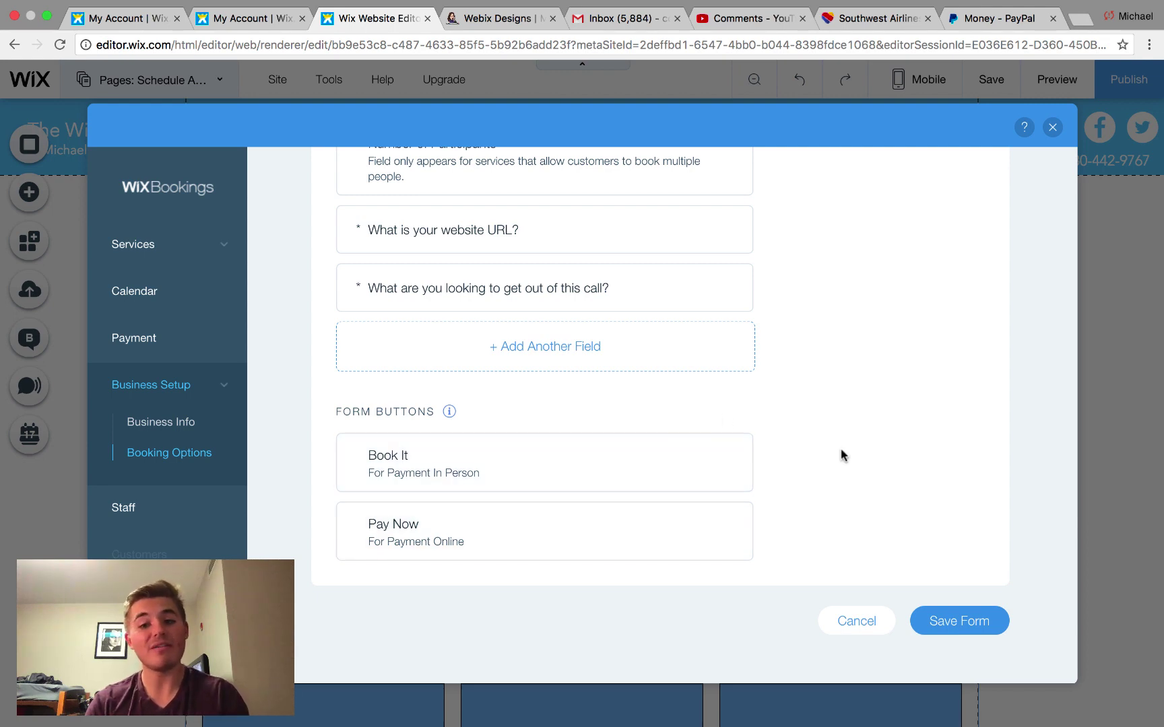
# Save the booking form and return to the booking options
pyautogui.click(968, 622)
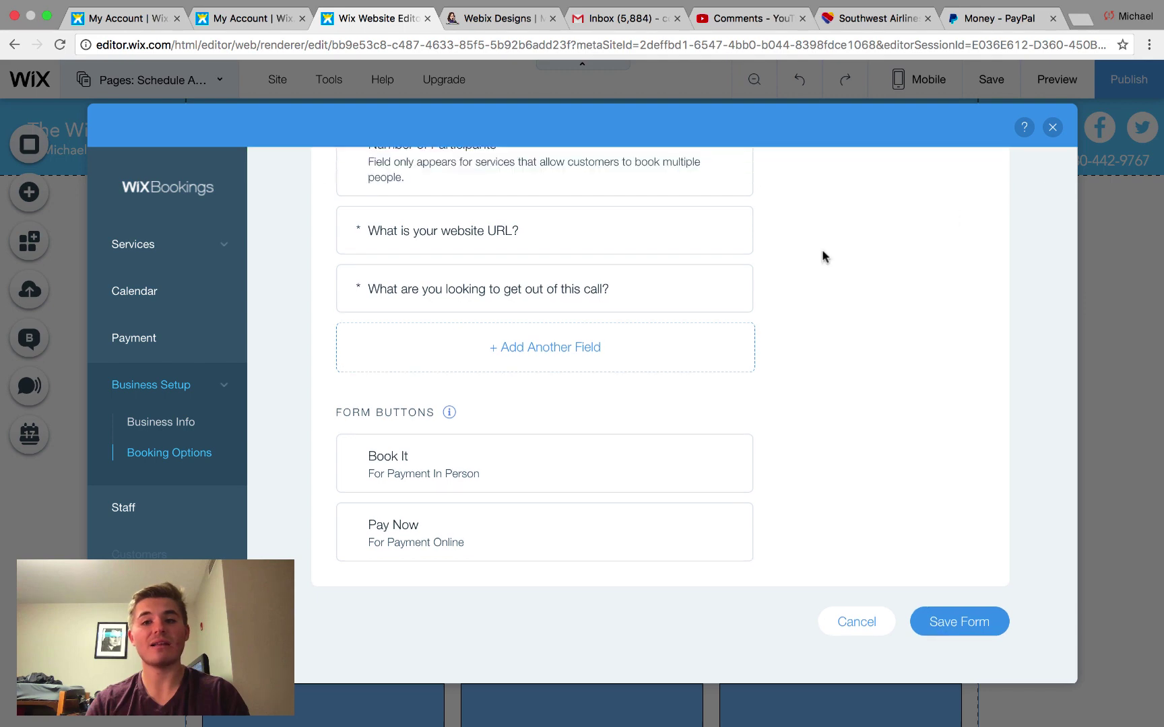
pyautogui.scroll(10, 821, 249)
pyautogui.click(327, 202)
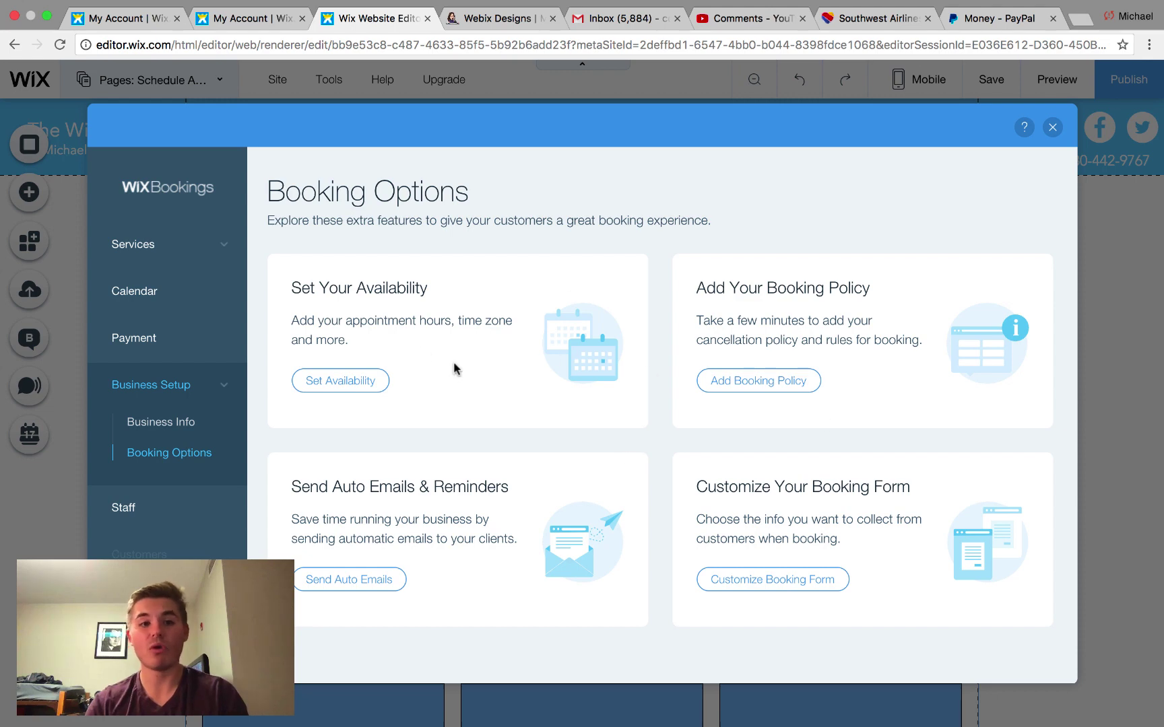
# View the staff list, look over the form for adding a new staff member, and cancel it
pyautogui.click(121, 510)
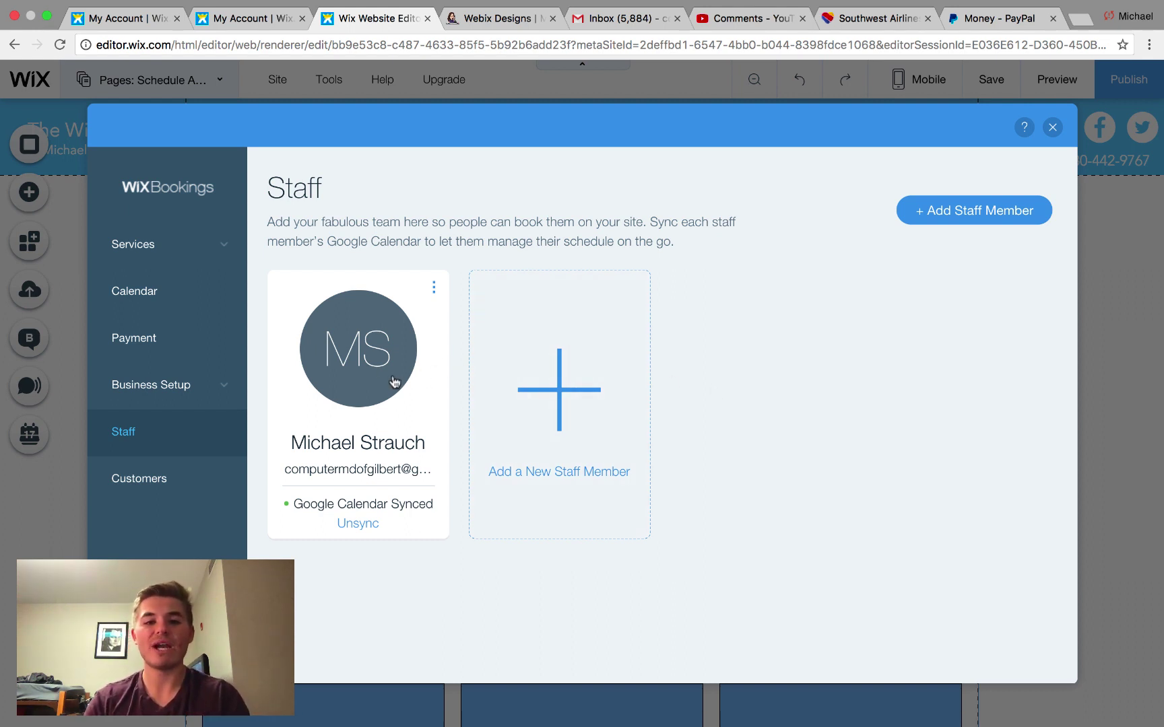
pyautogui.click(565, 394)
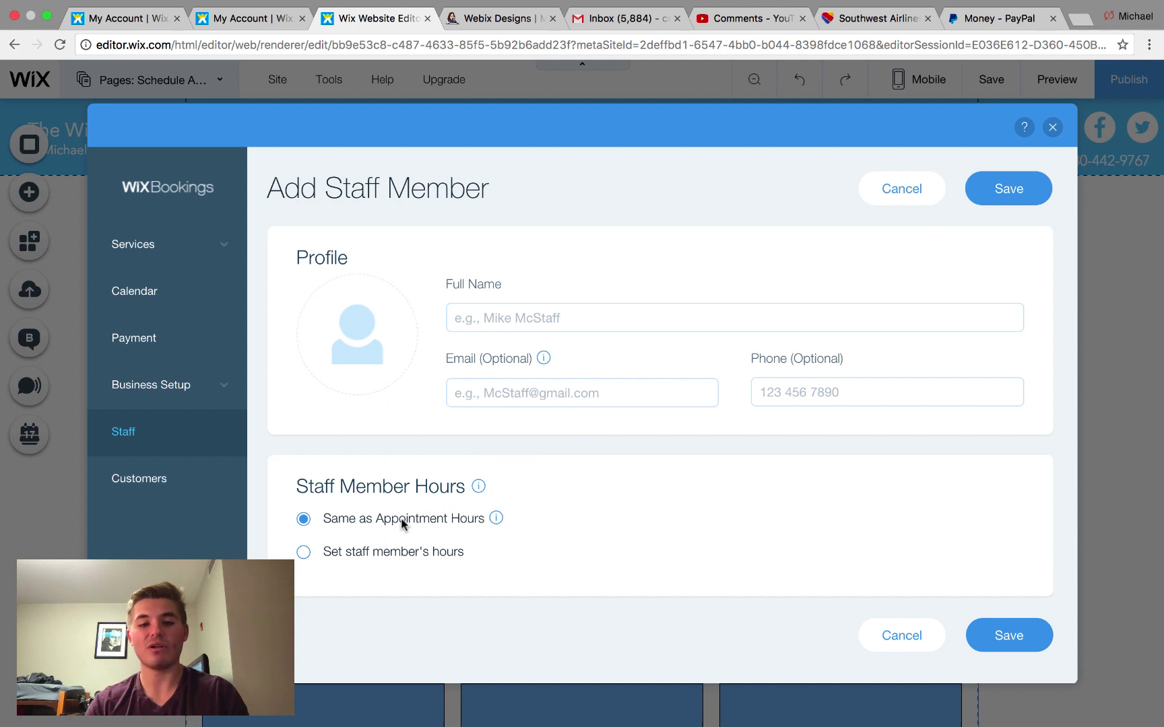
pyautogui.click(898, 197)
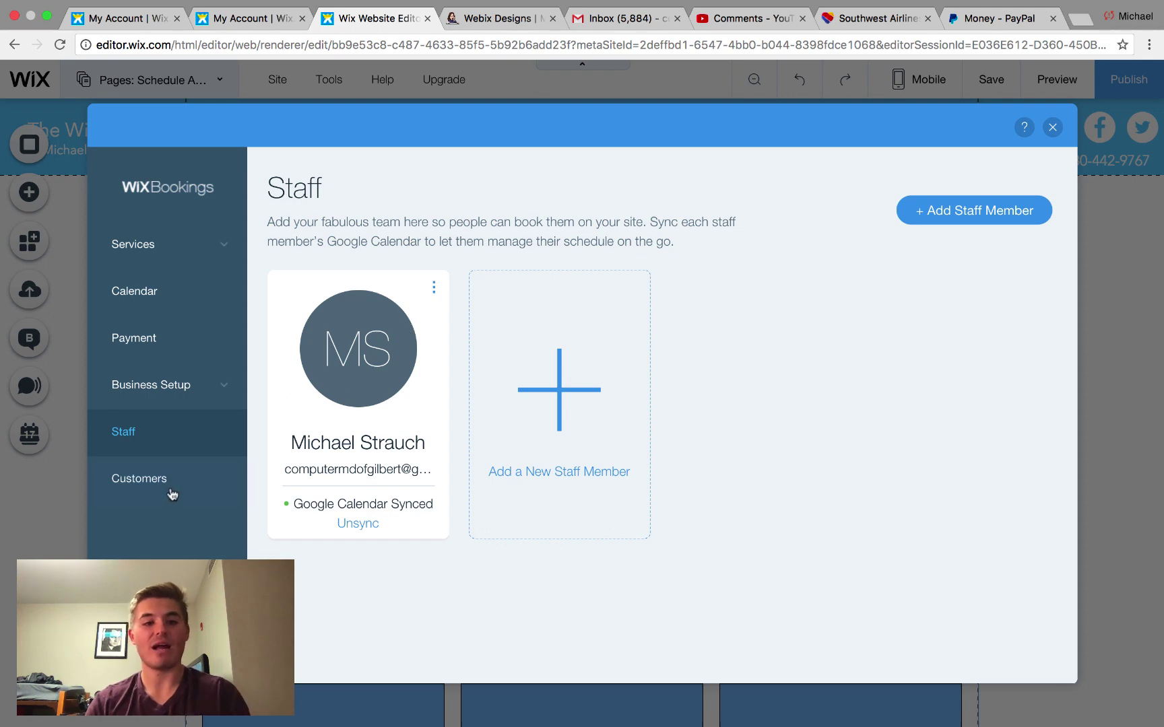
# Look through the customer list in the booking manager
pyautogui.click(144, 493)
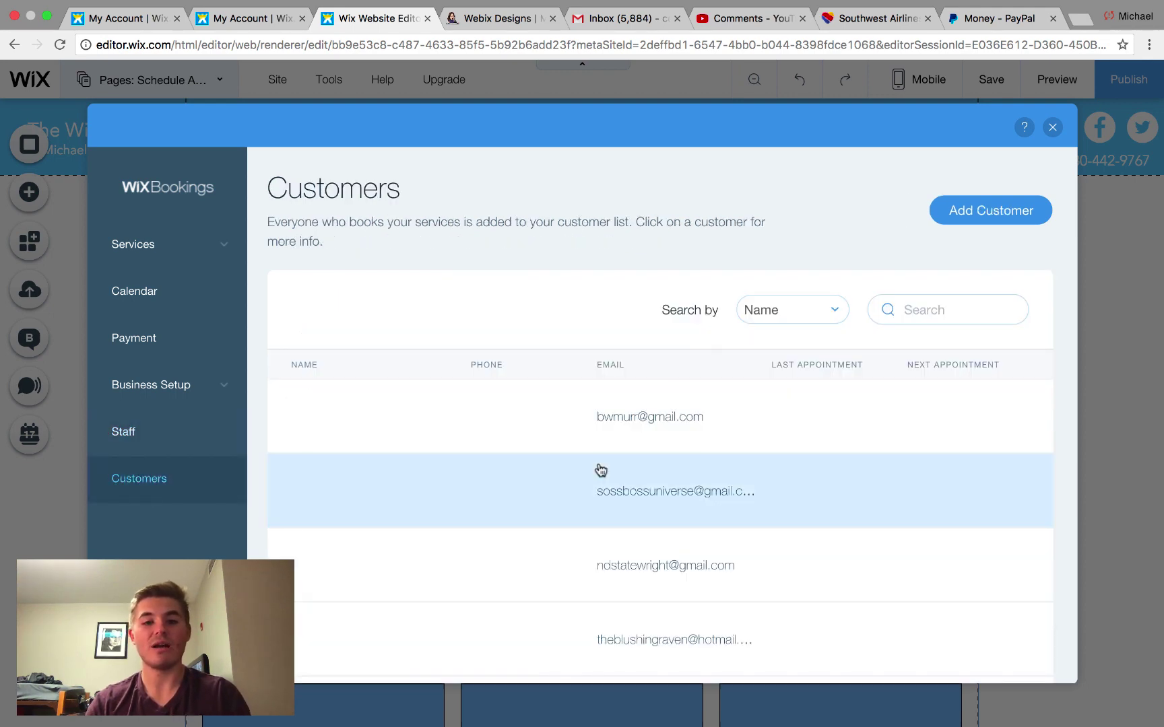
pyautogui.scroll(-3, 598, 470)
pyautogui.scroll(3, 599, 470)
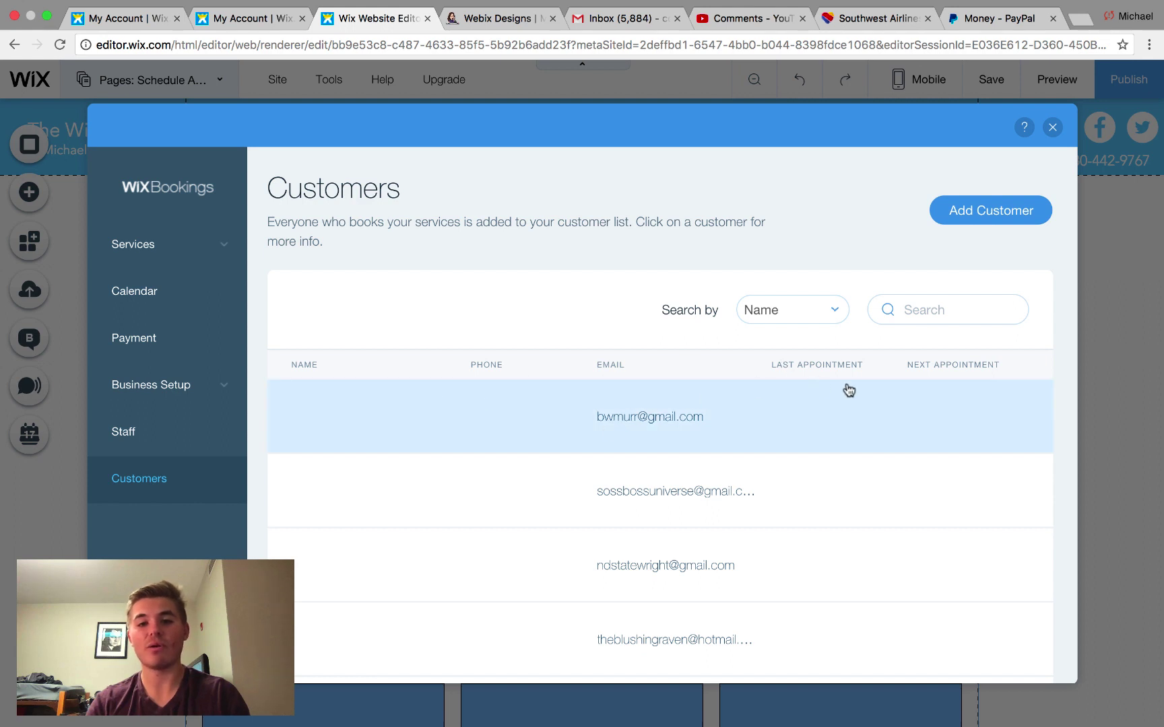
# Look through the appointment services, check the Classes section, and return to the appointment services
pyautogui.click(145, 250)
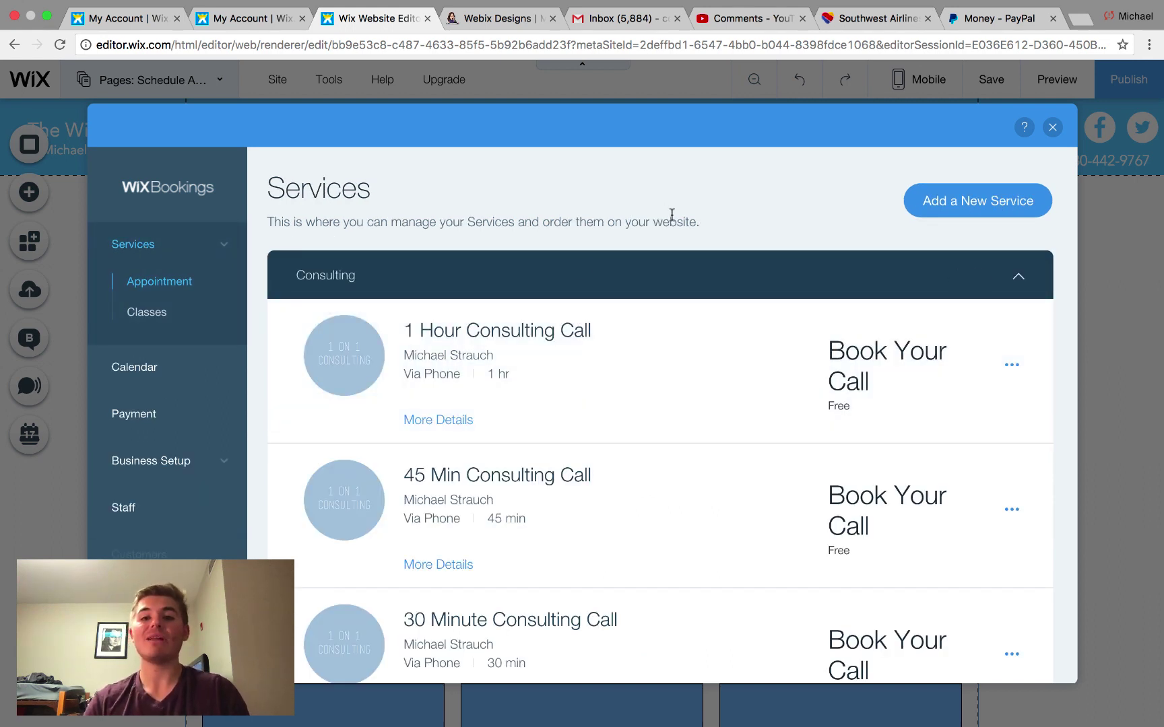
pyautogui.scroll(-6, 671, 215)
pyautogui.scroll(-6, 672, 215)
pyautogui.scroll(12, 671, 215)
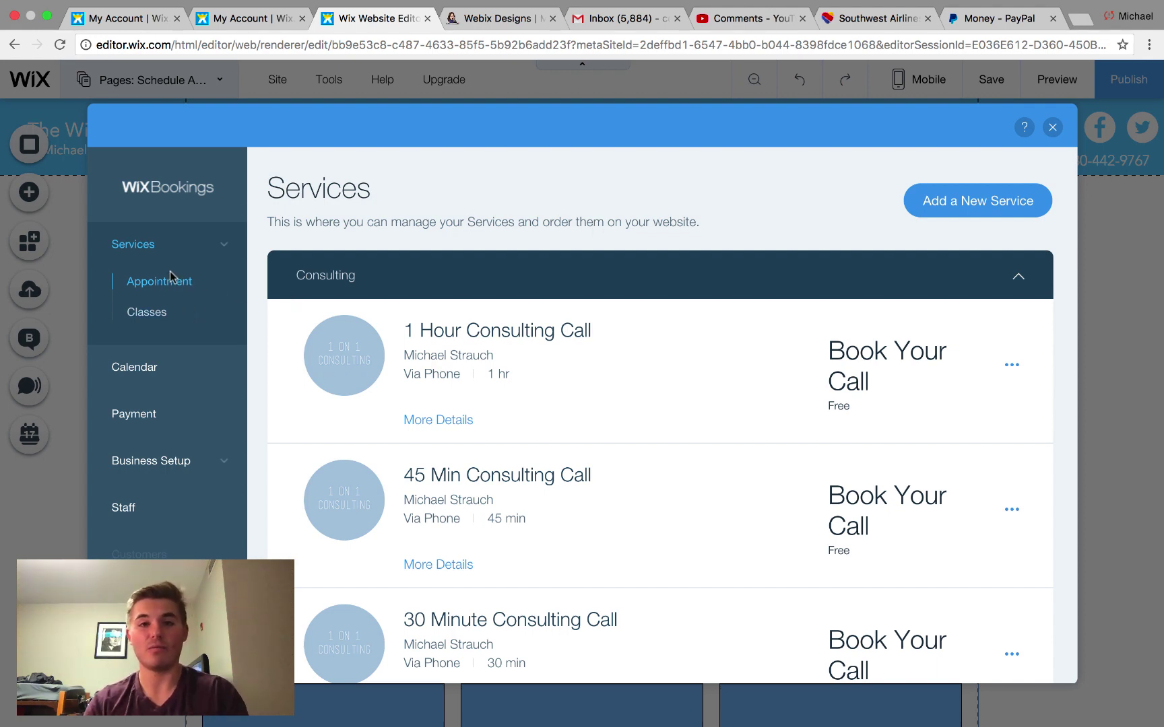
pyautogui.click(150, 317)
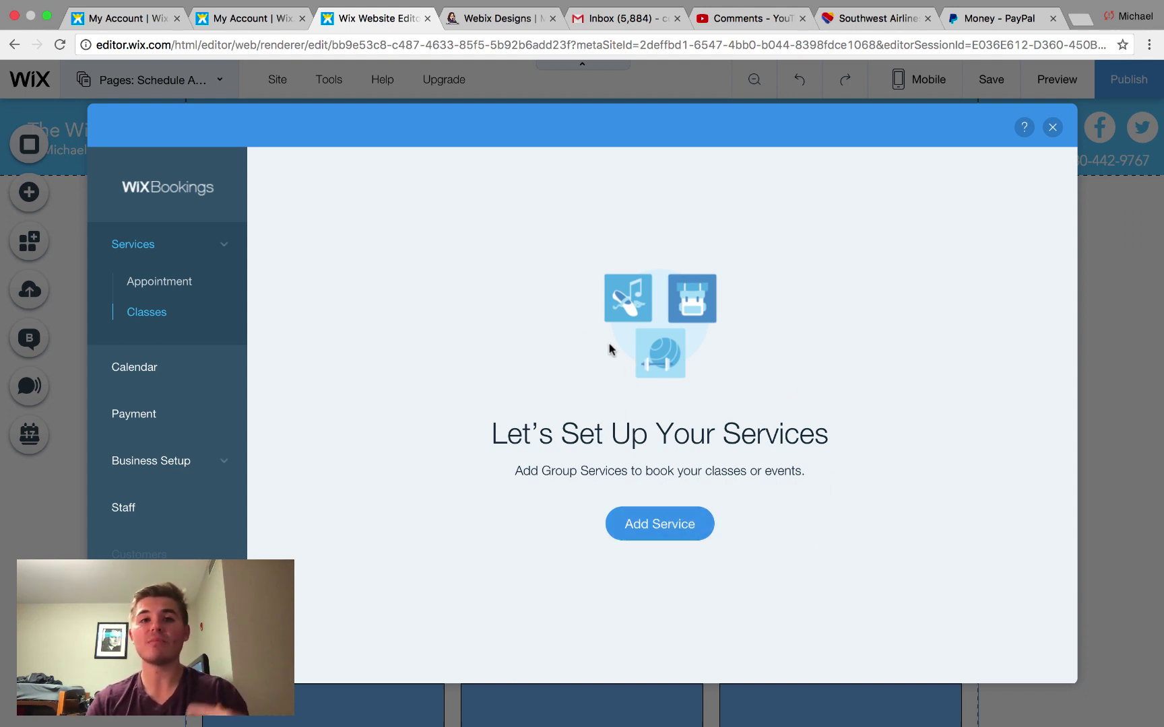
pyautogui.click(161, 283)
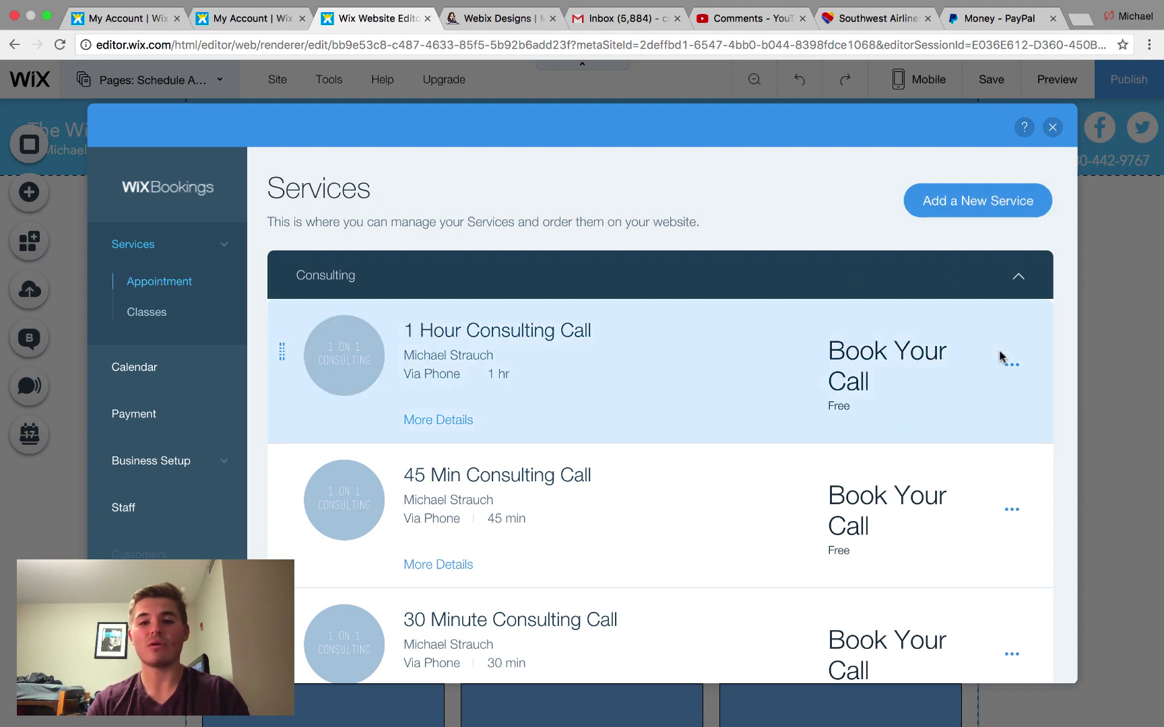
# Open the 1 Hour Consulting Call service for editing and choose Consulting from its category options
pyautogui.click(1013, 367)
pyautogui.click(917, 340)
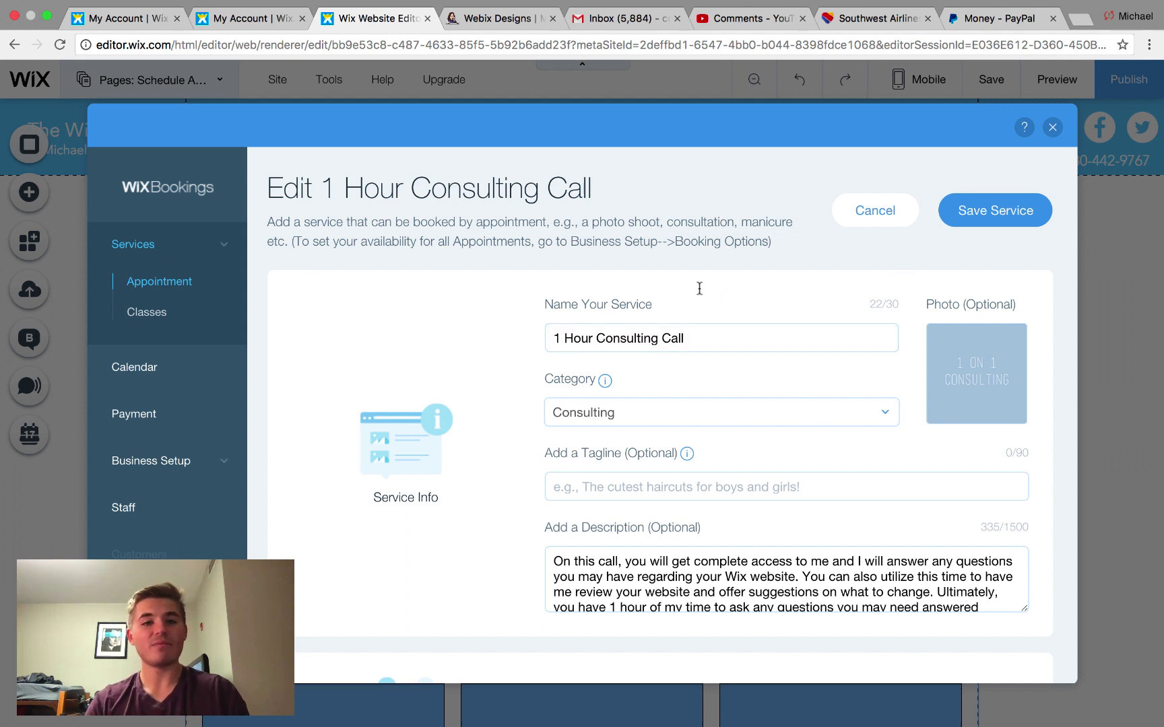
pyautogui.scroll(-2, 478, 428)
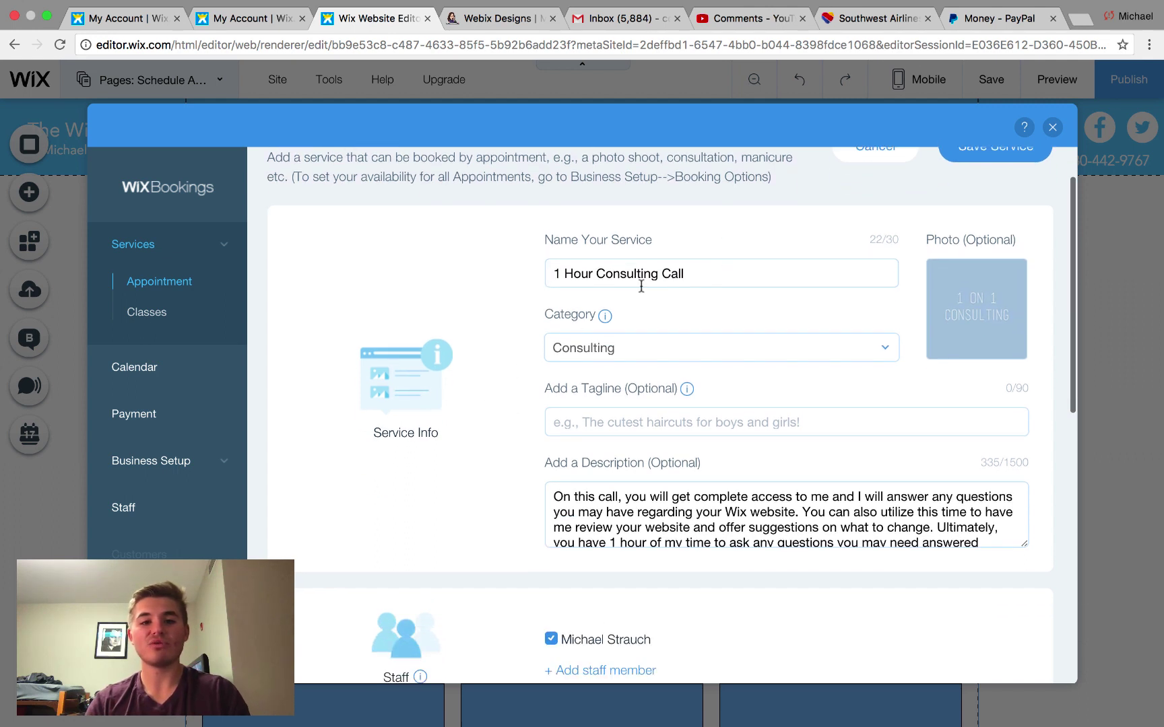
pyautogui.moveTo(964, 294)
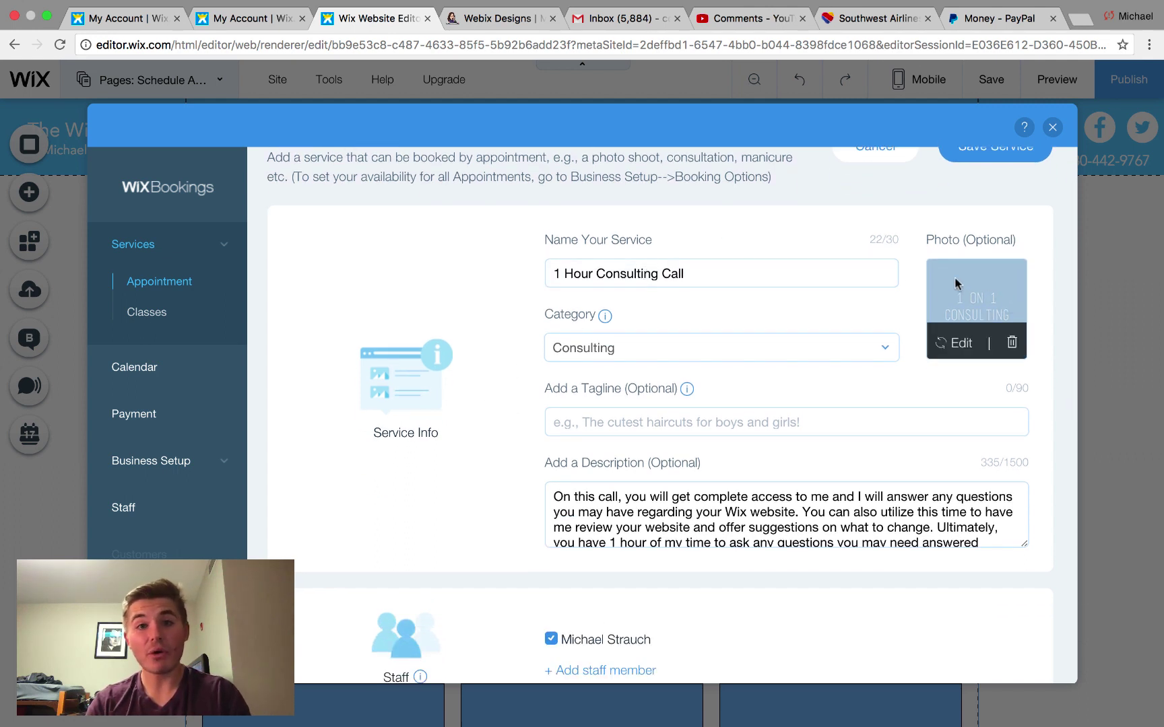
pyautogui.click(605, 357)
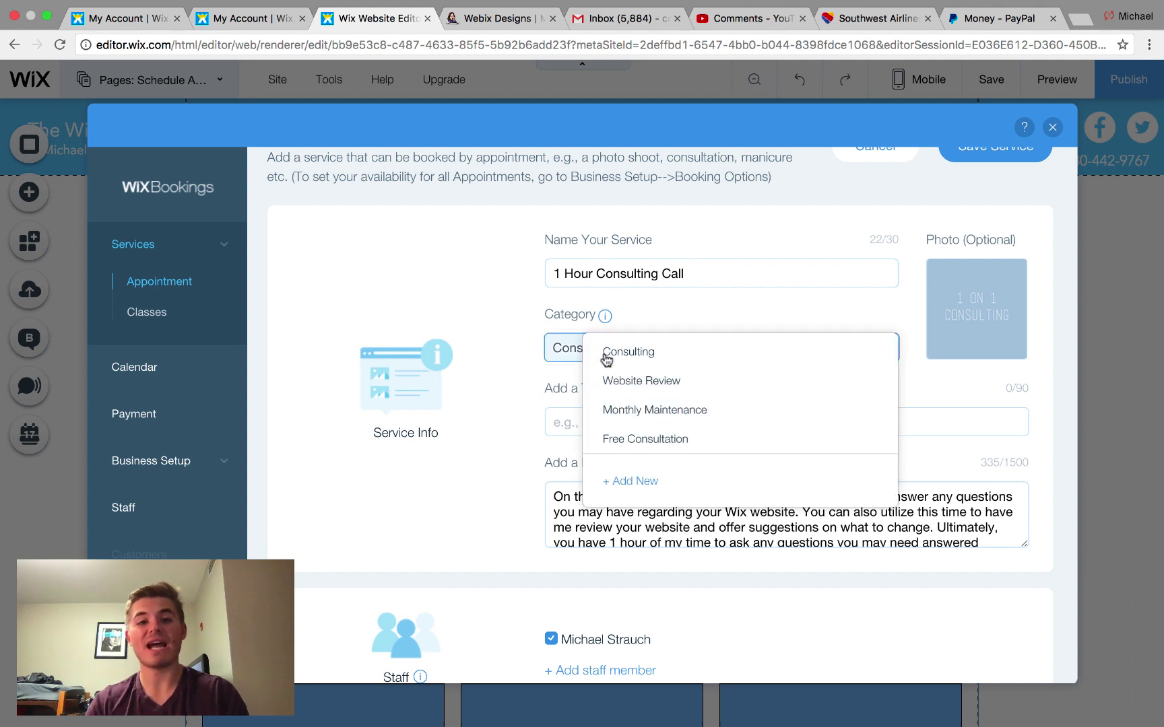
pyautogui.click(609, 353)
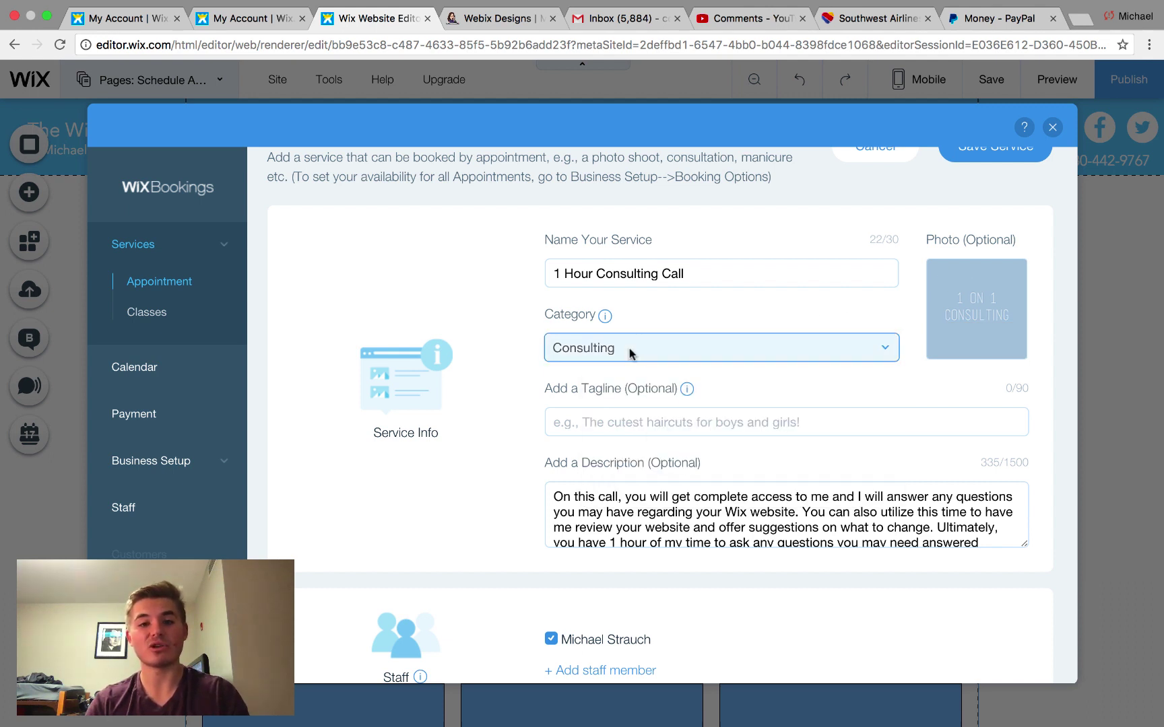
# Review the service's description, staff and duration settings, and set its type of service to Paid
pyautogui.scroll(-3, 702, 319)
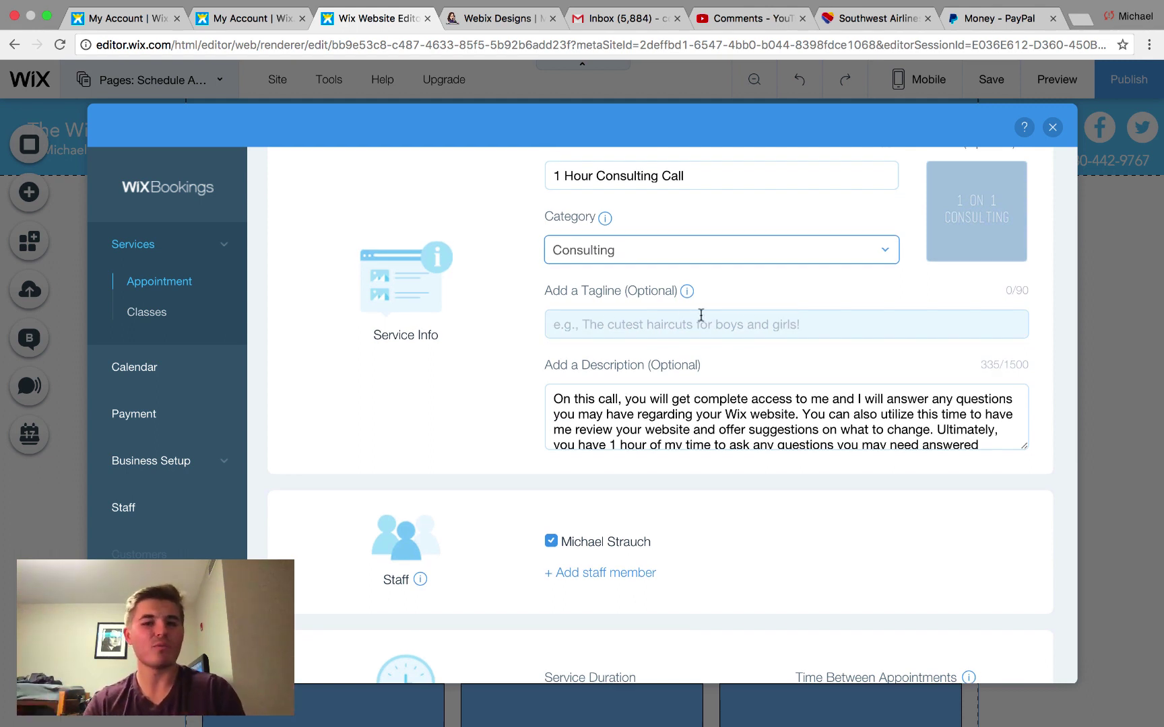
pyautogui.scroll(-1, 700, 315)
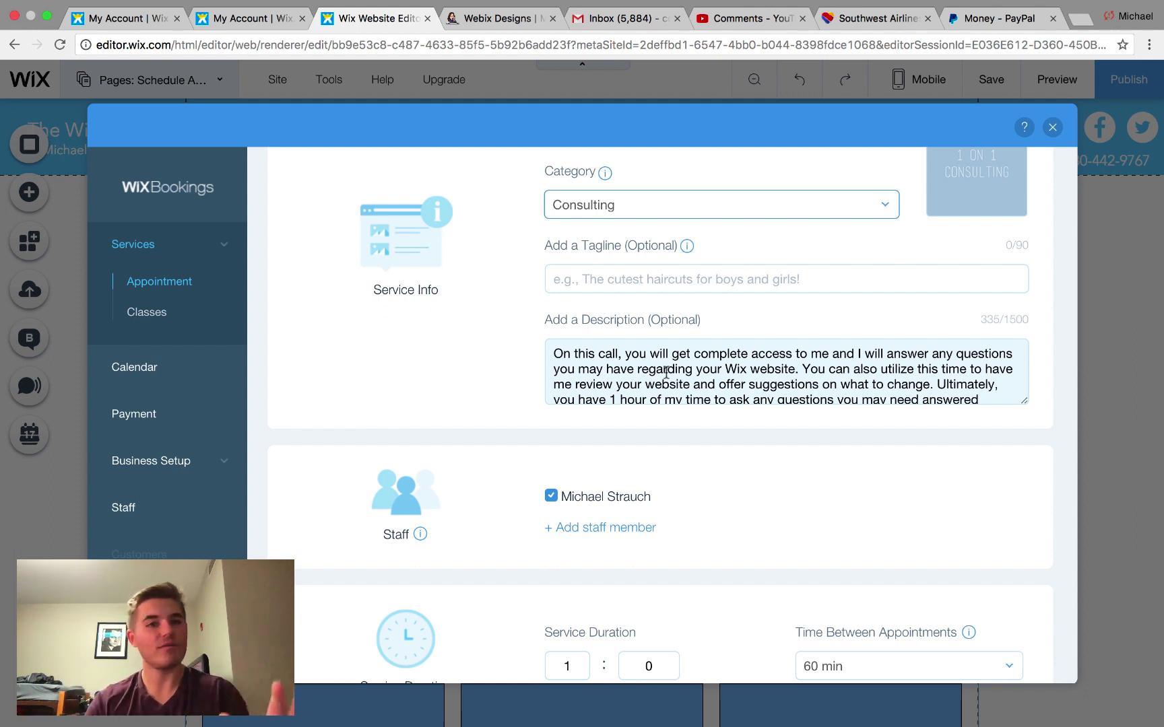
pyautogui.scroll(-5, 777, 431)
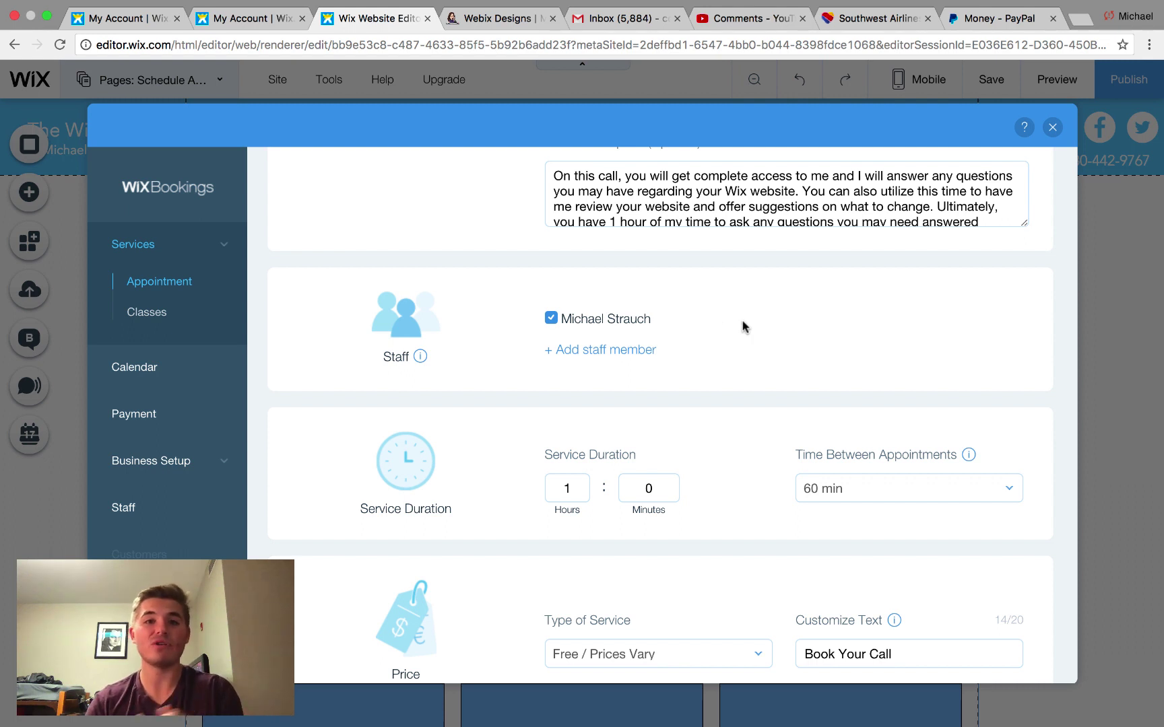
pyautogui.scroll(-3, 749, 337)
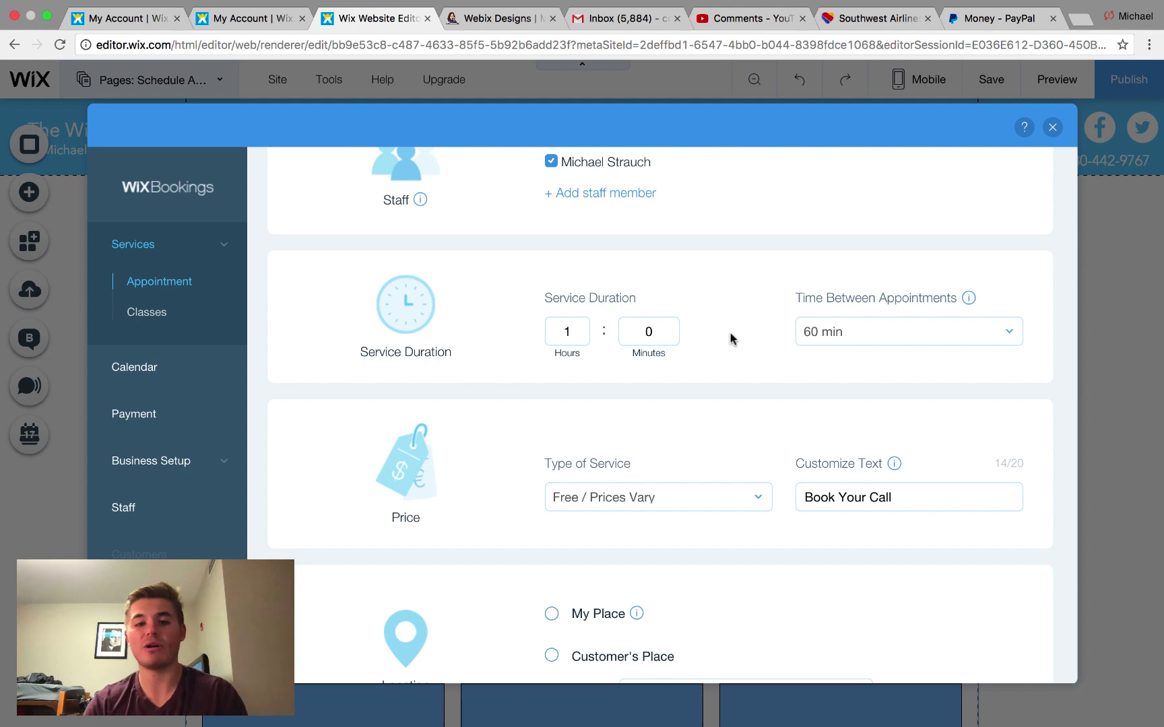
pyautogui.scroll(-3, 730, 334)
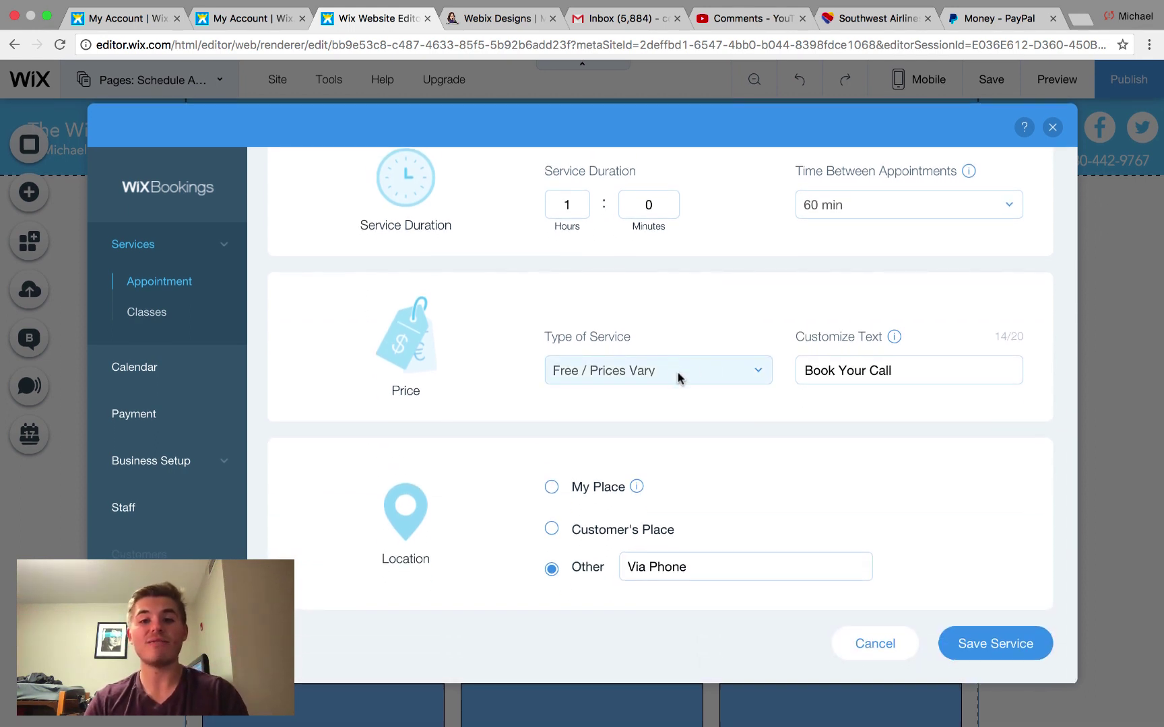
pyautogui.click(652, 376)
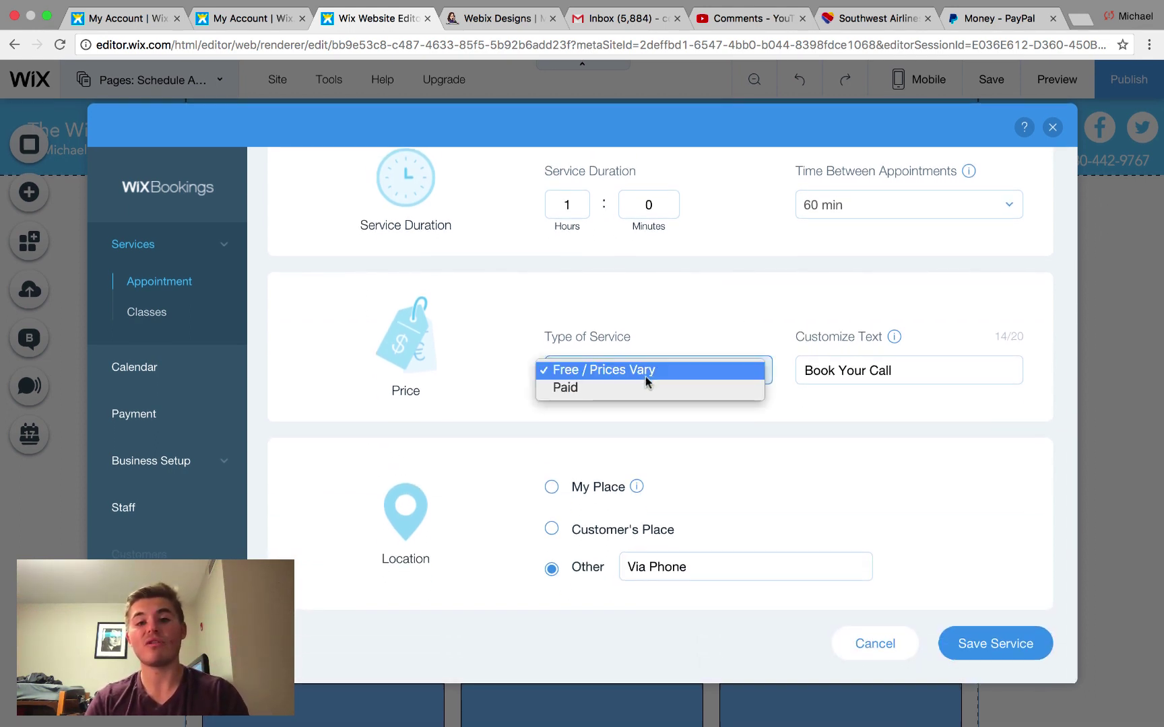
pyautogui.click(628, 369)
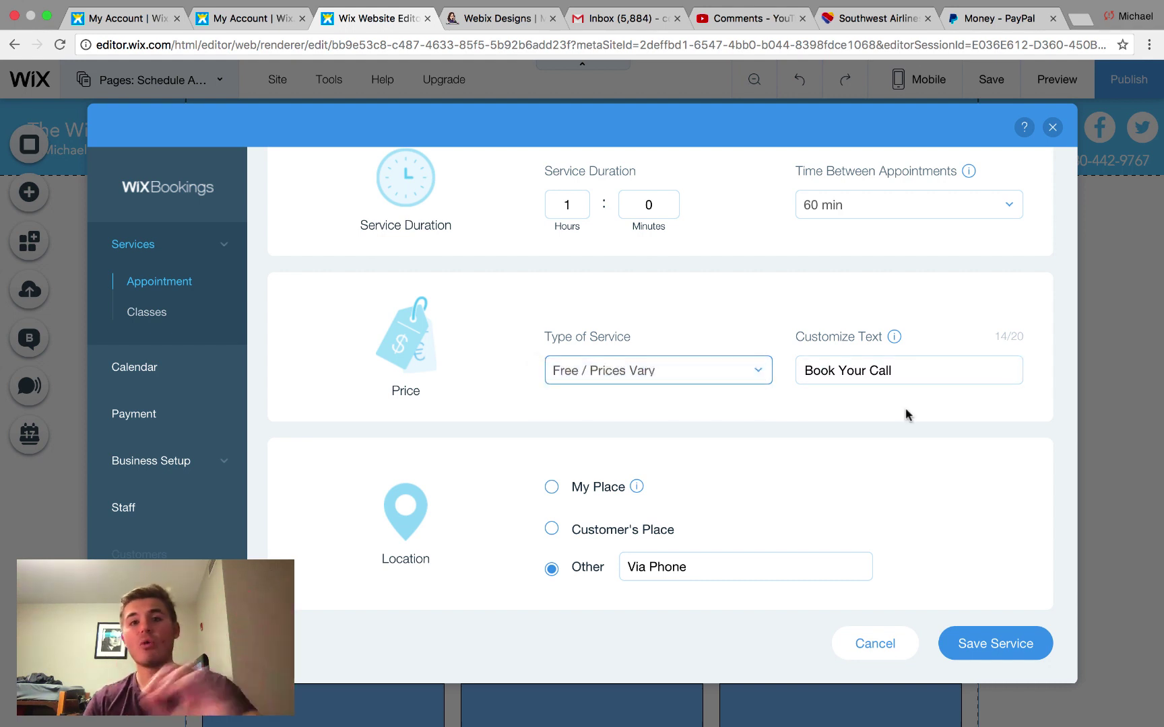
pyautogui.click(693, 375)
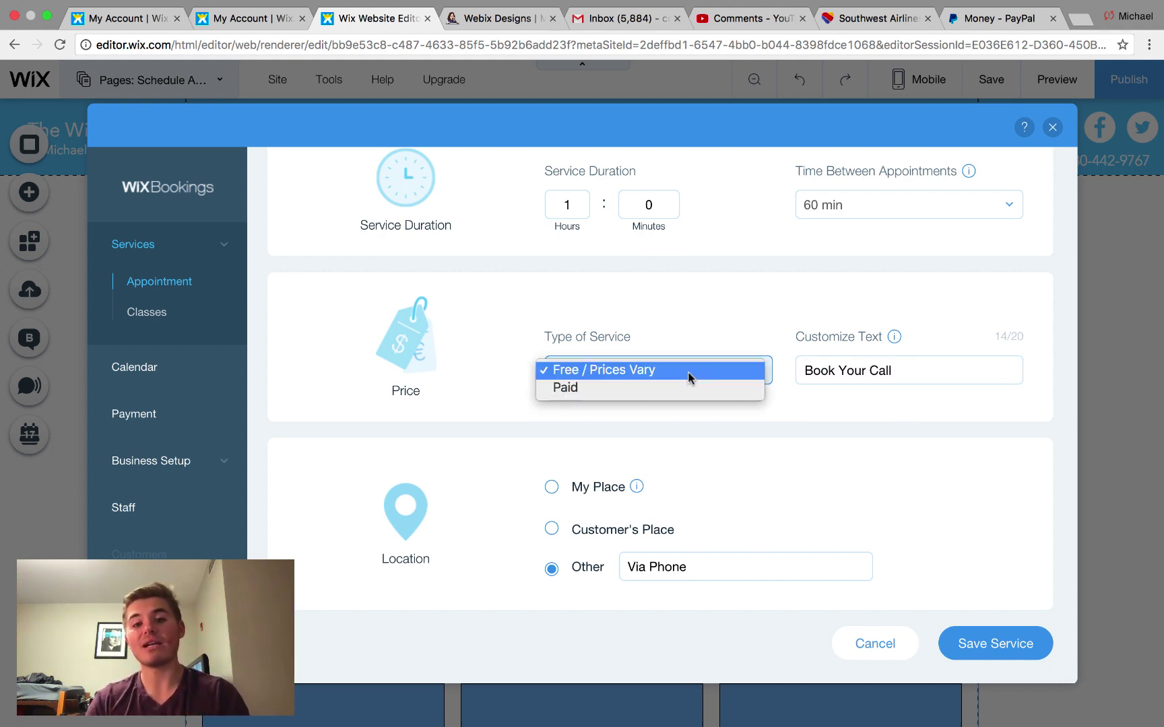
pyautogui.click(643, 389)
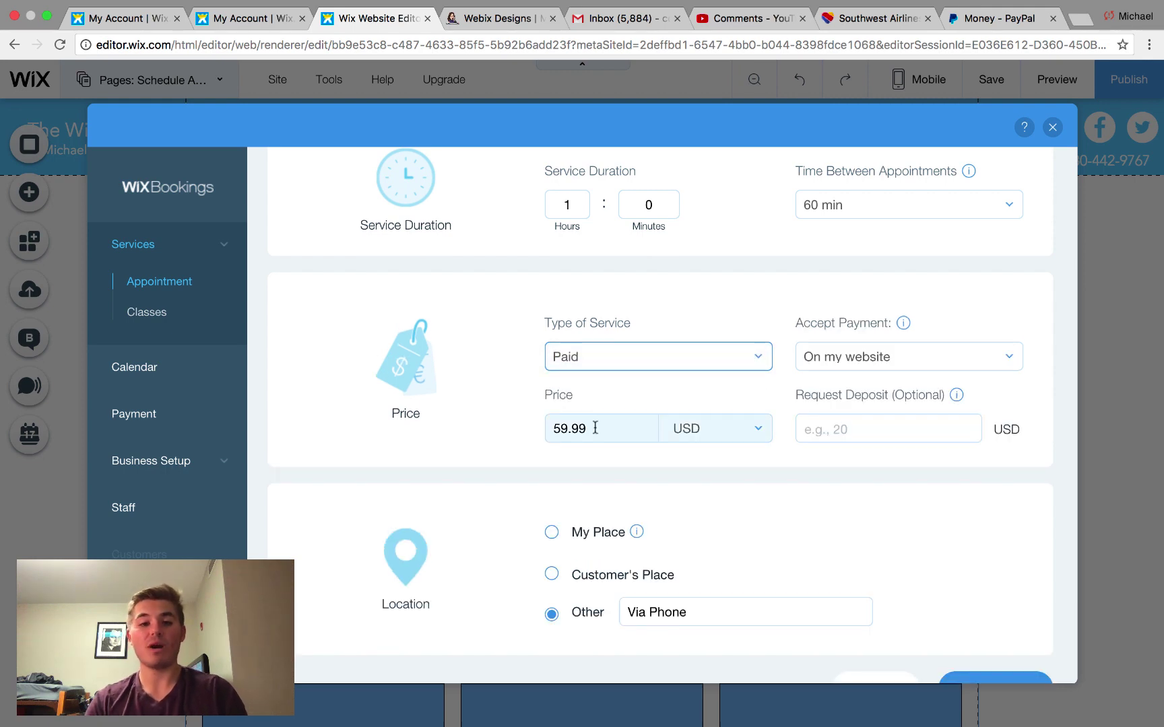
pyautogui.click(627, 429)
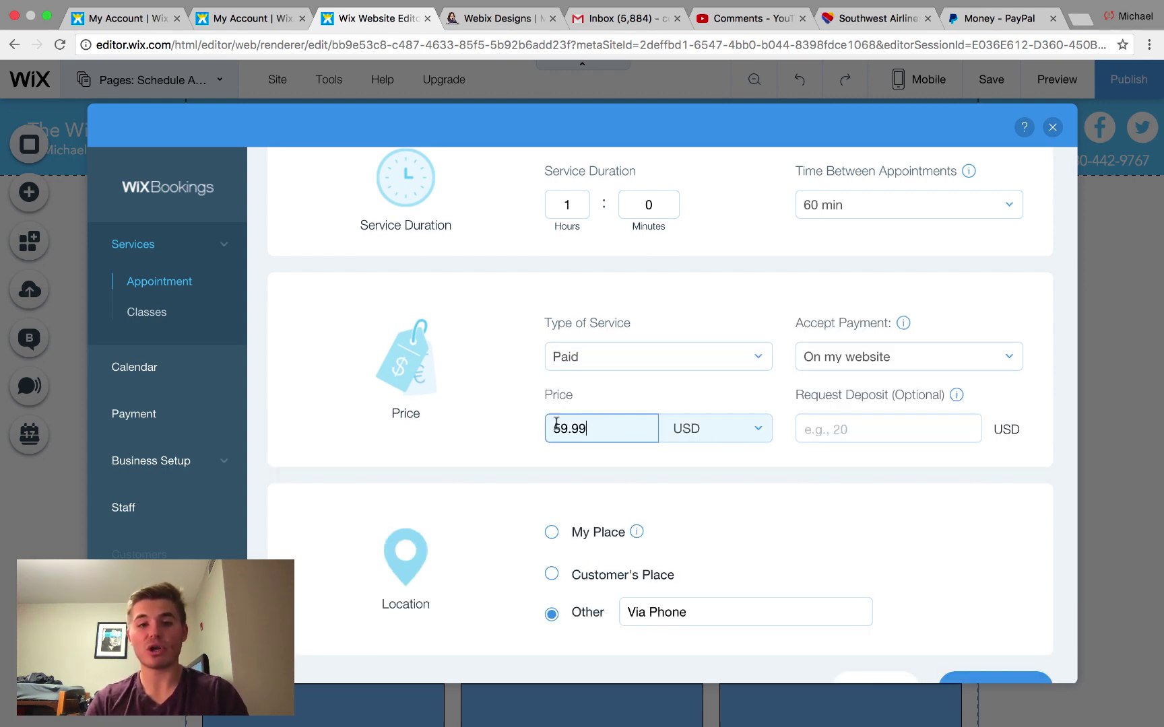
# Check the payment acceptance options, choose payment on the website, and save the 1 Hour Consulting Call service
pyautogui.click(872, 362)
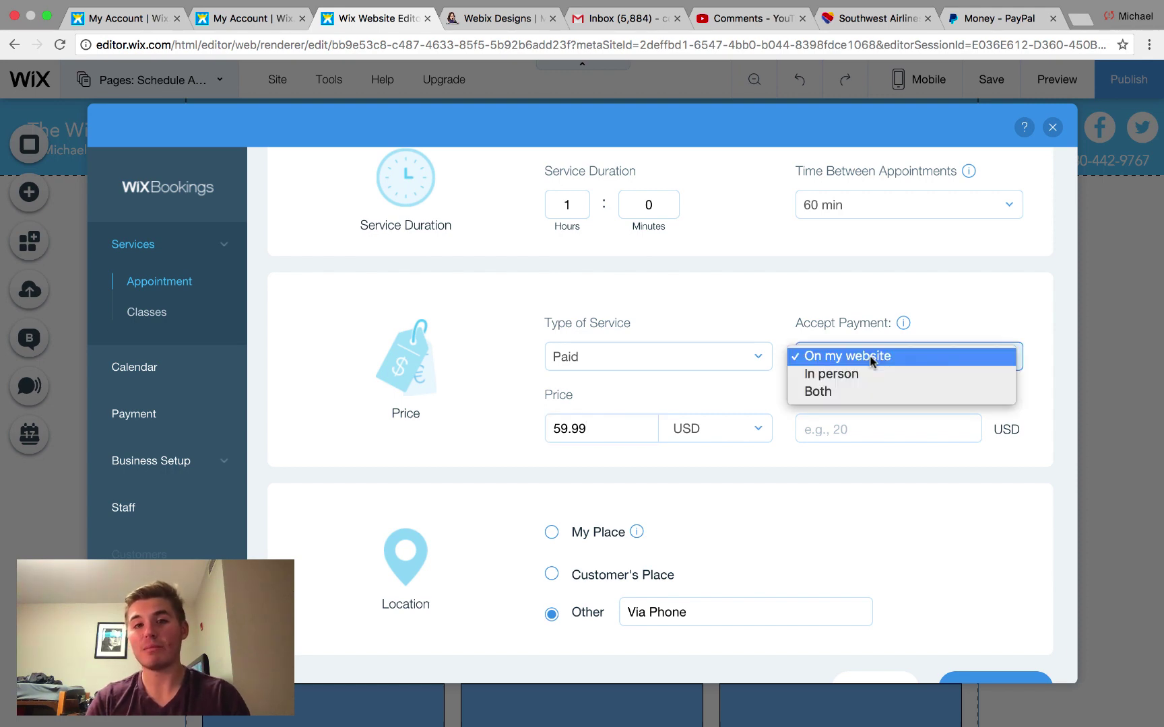
pyautogui.click(871, 359)
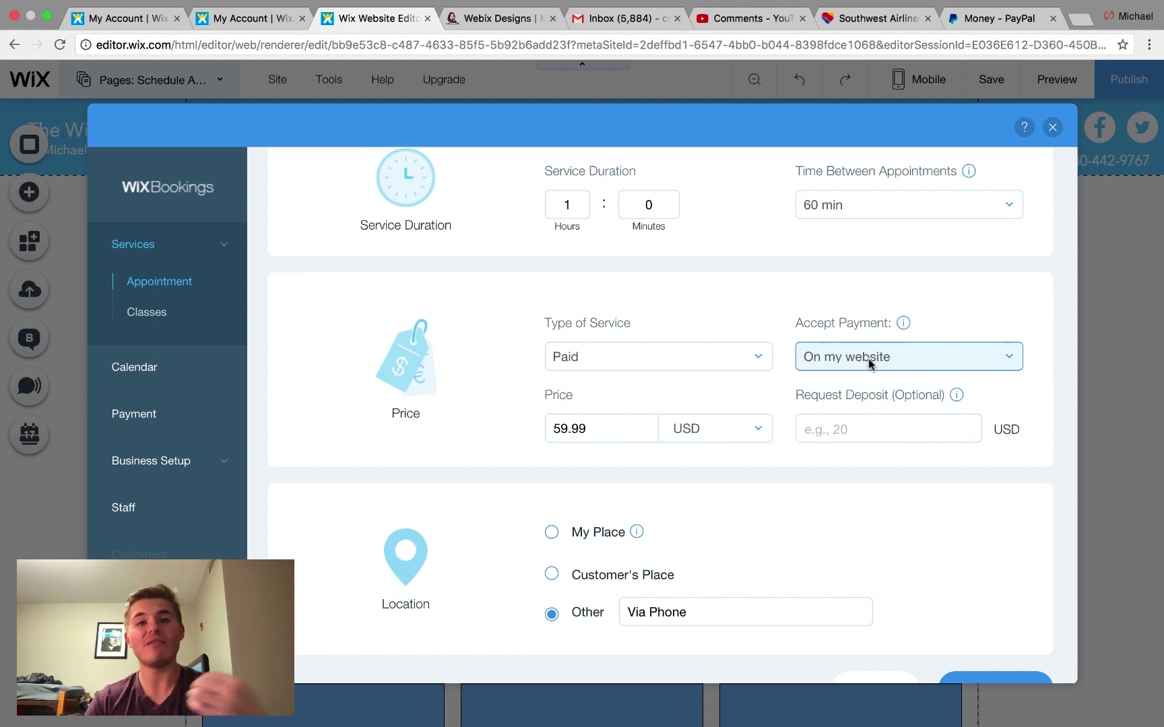
pyautogui.click(868, 359)
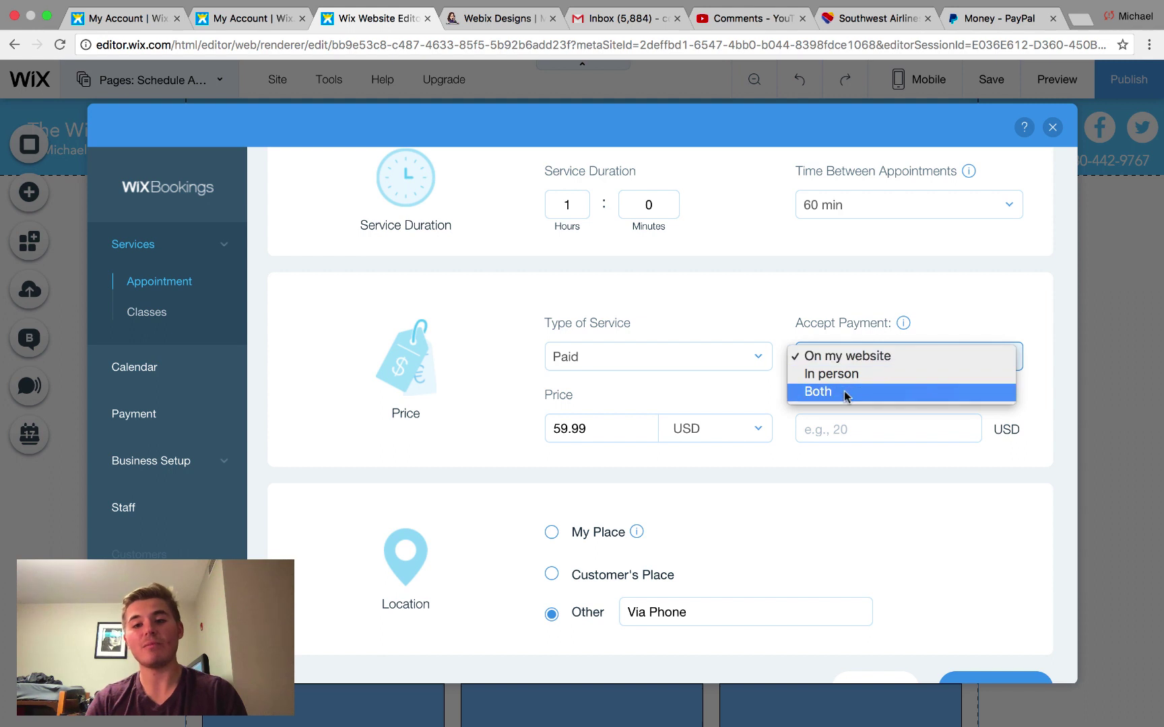
pyautogui.click(871, 357)
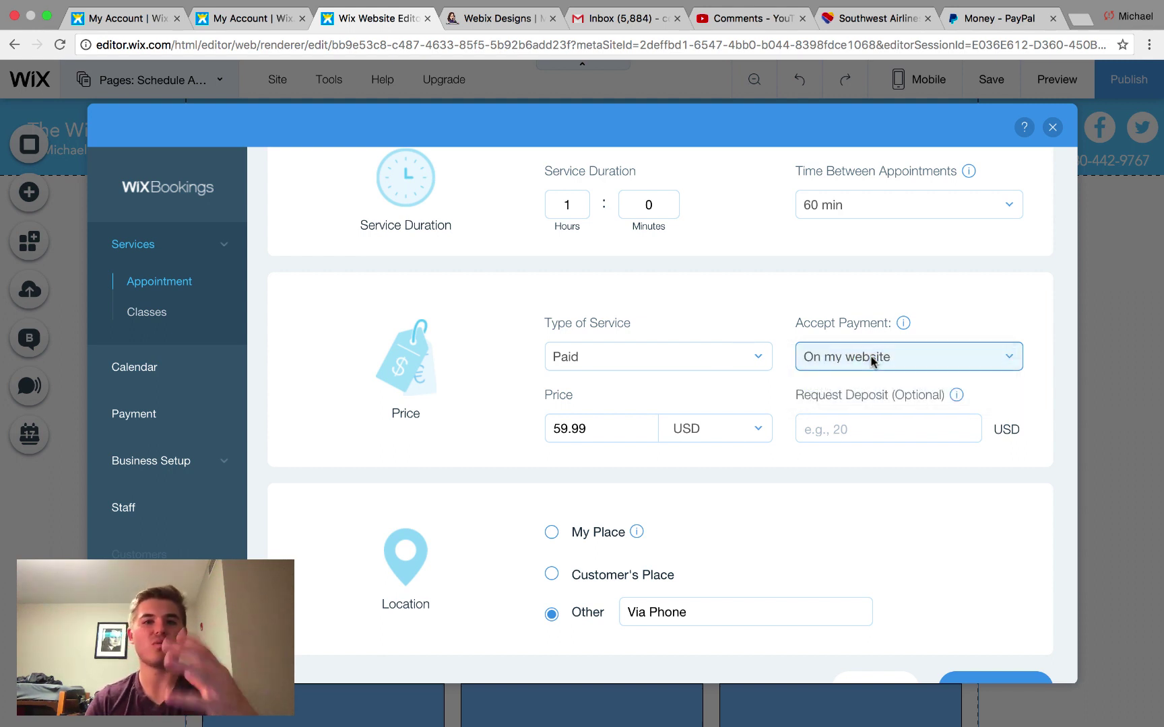
pyautogui.scroll(-2, 873, 408)
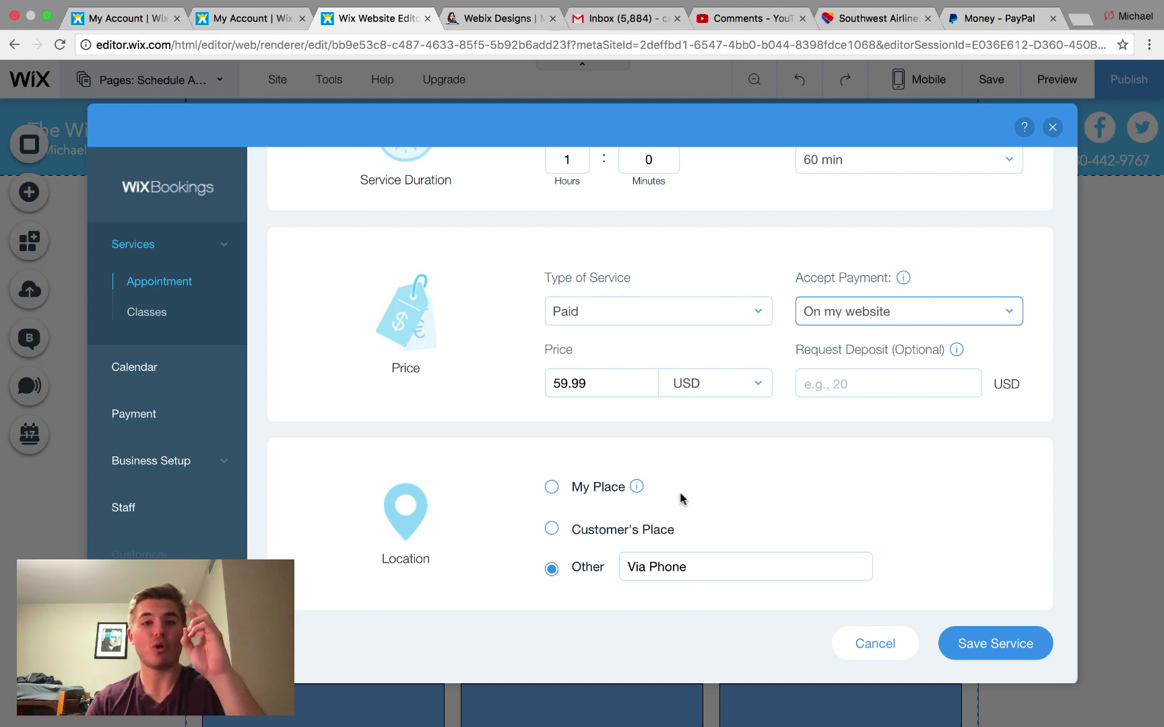
pyautogui.moveTo(637, 489)
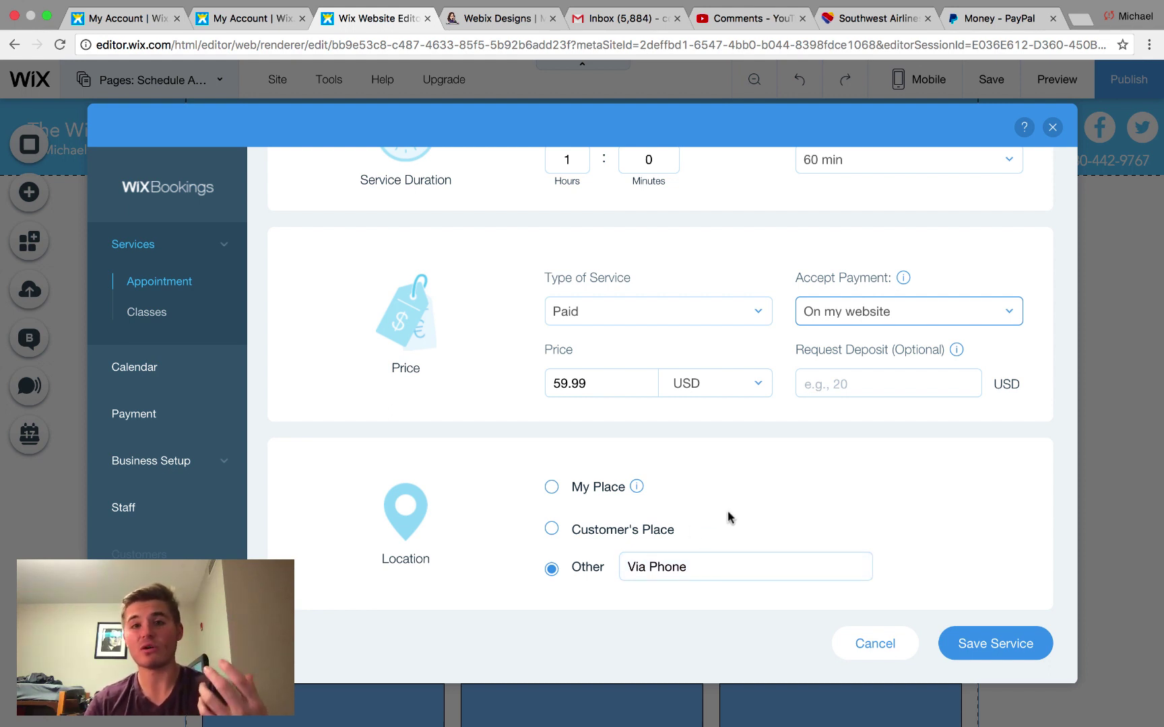
pyautogui.click(975, 646)
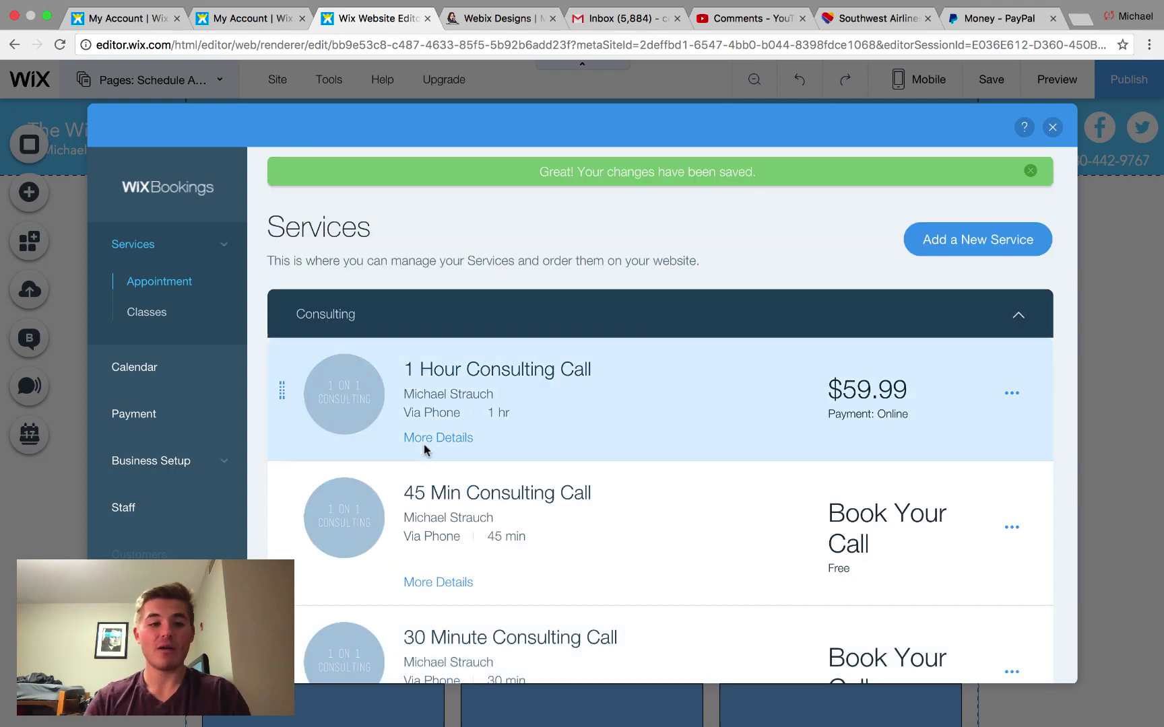
# Look over the saved services, check the customer list, and return to the appointment services
pyautogui.scroll(-5, 222, 453)
pyautogui.scroll(5, 646, 392)
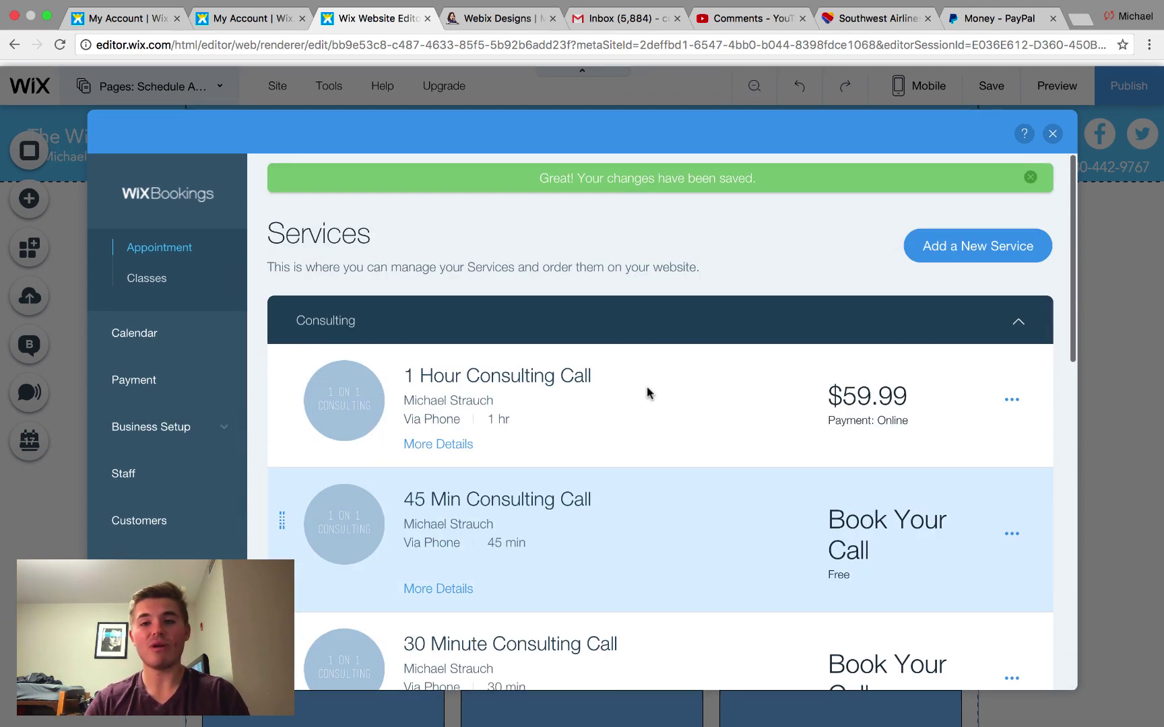
pyautogui.click(162, 516)
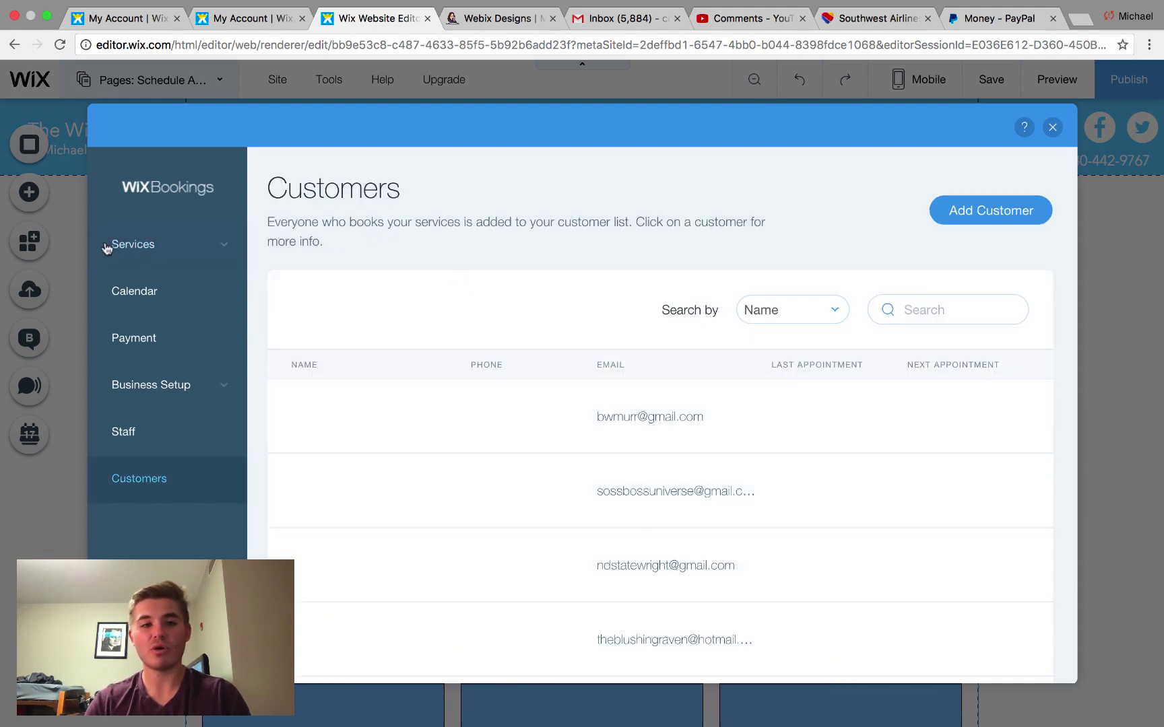
pyautogui.click(115, 247)
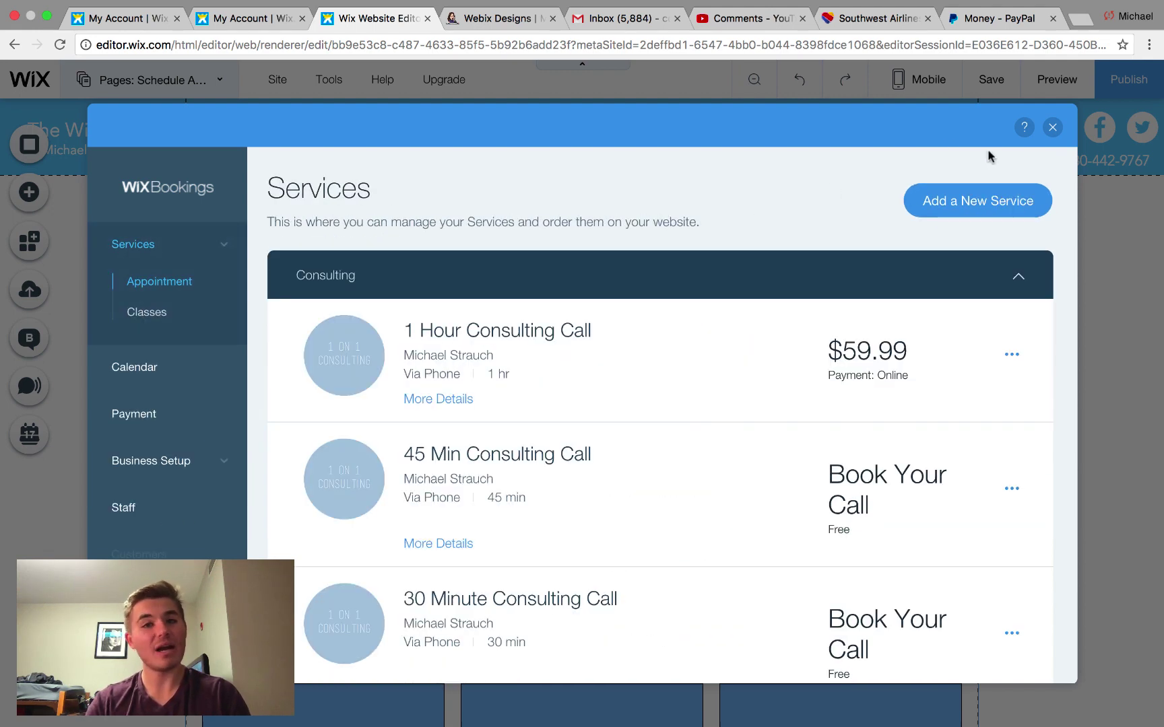
# Leave the booking manager for the site's HOME page and take the browser out of full screen
pyautogui.click(1052, 127)
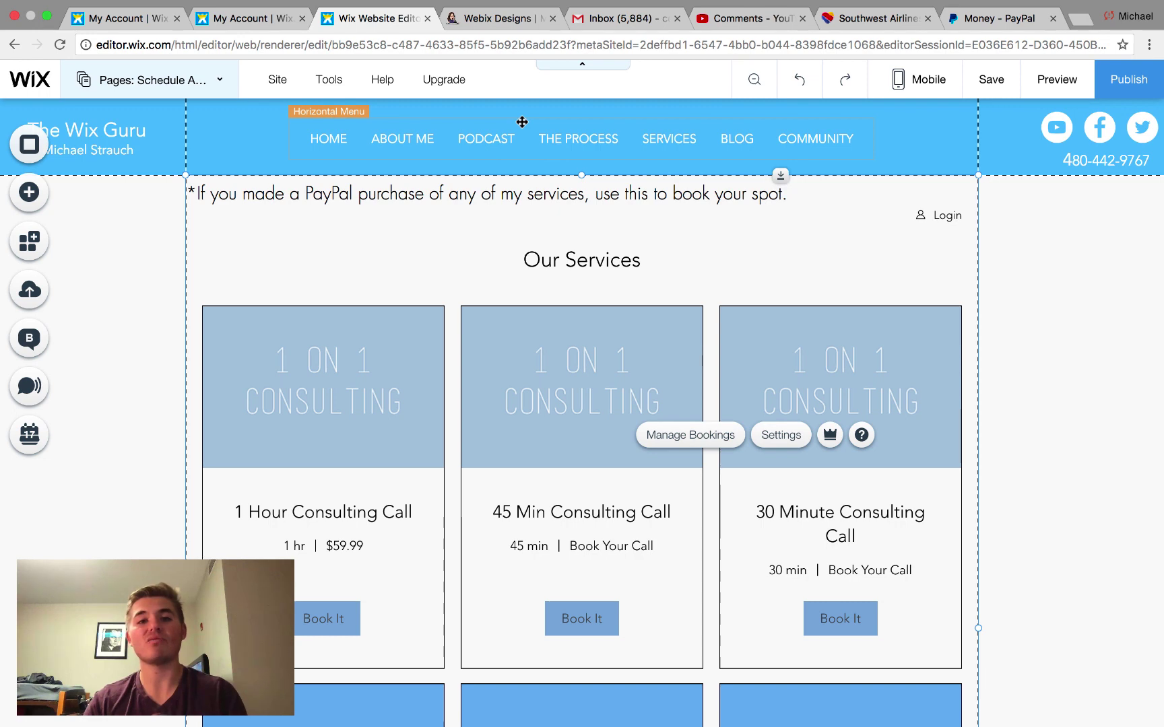
pyautogui.click(185, 72)
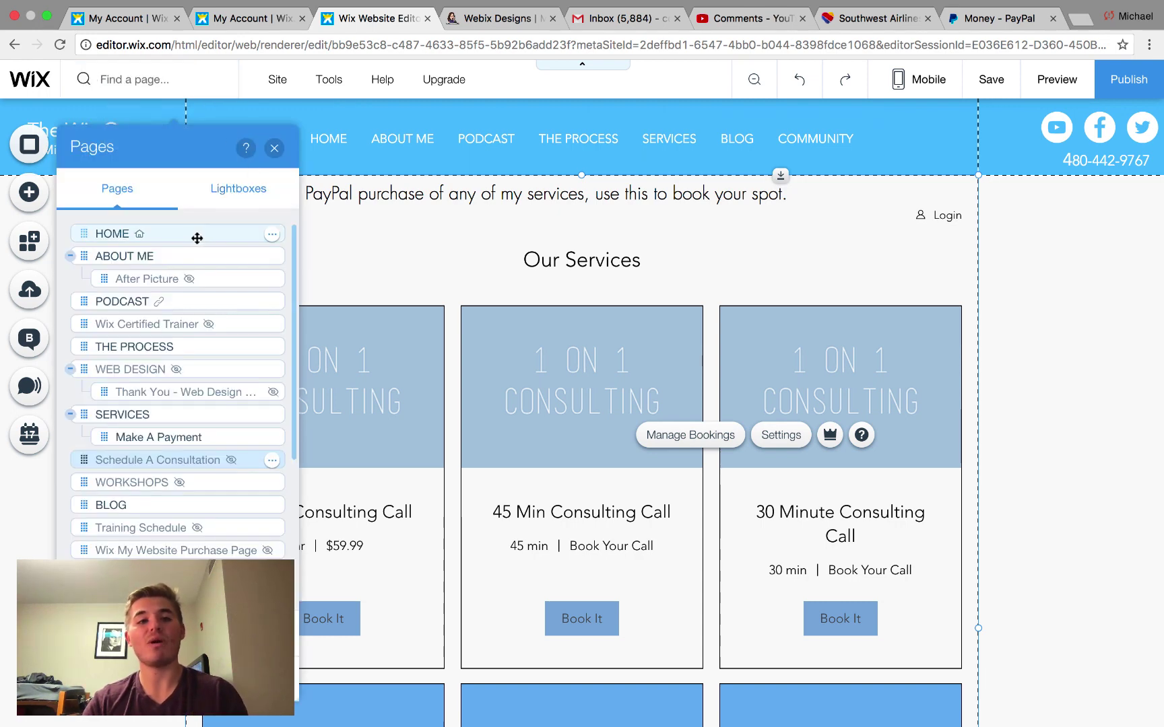
pyautogui.click(275, 152)
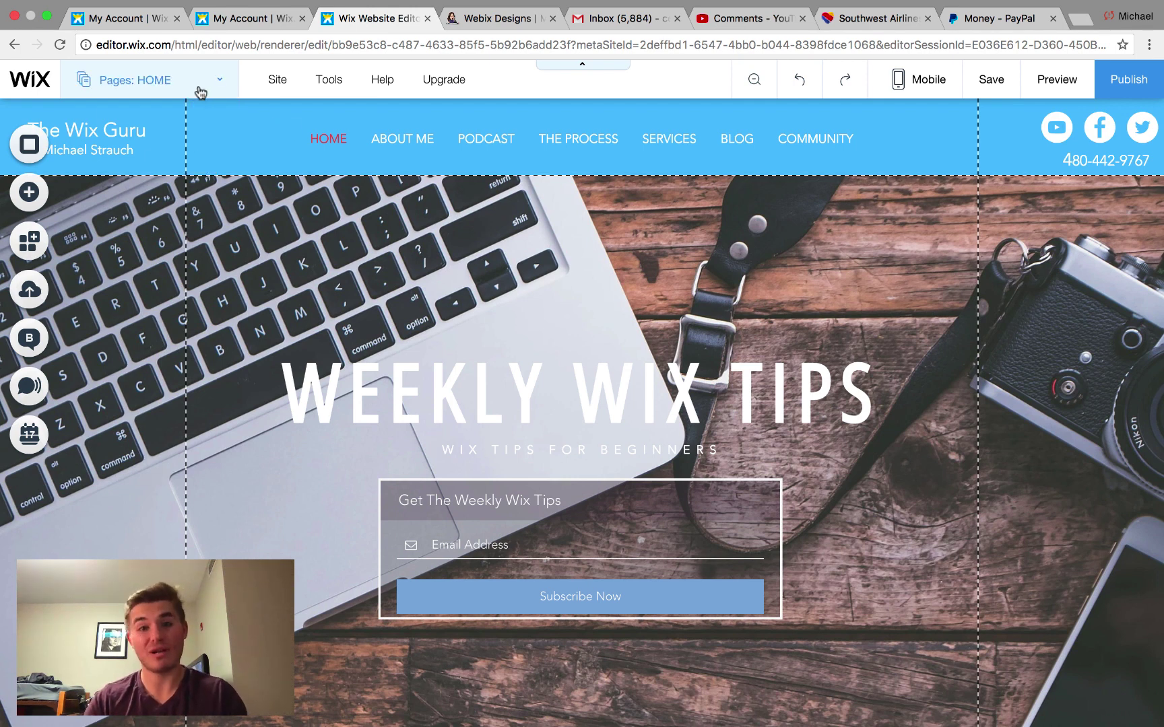
pyautogui.click(45, 15)
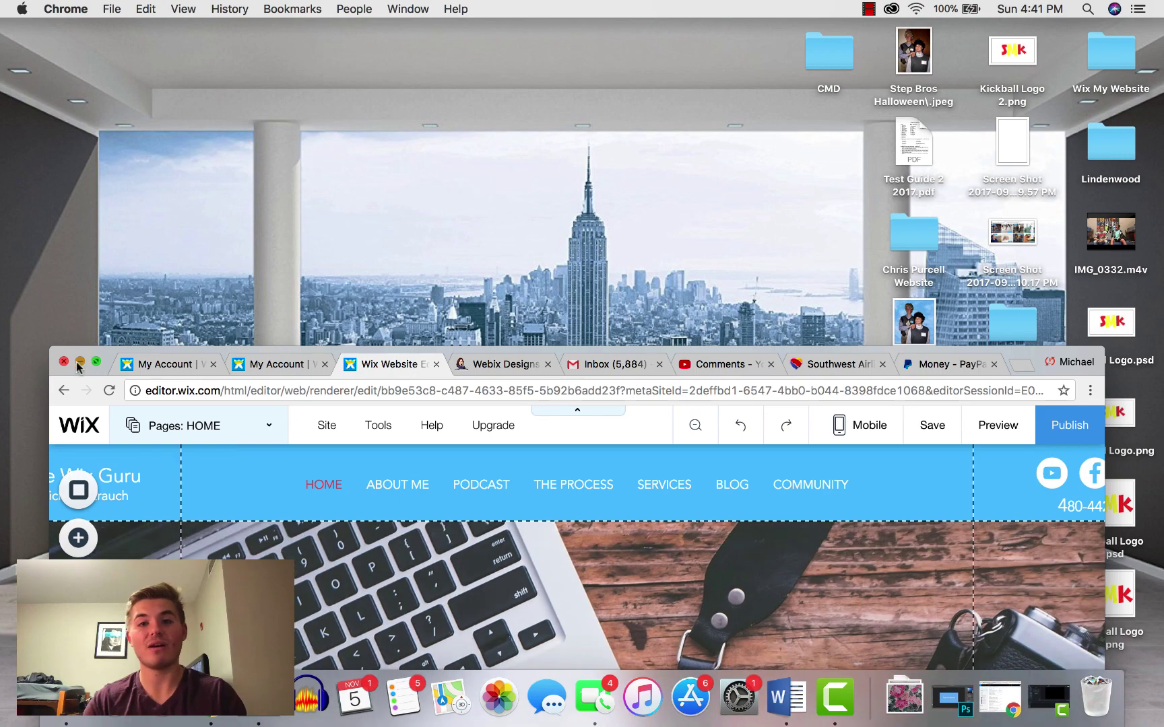